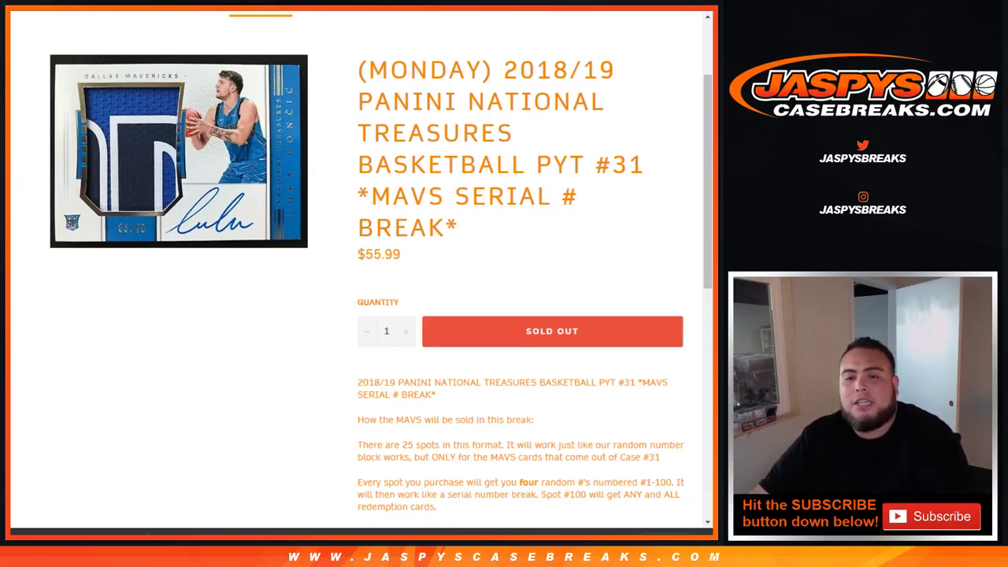
# Step: Read how the 25 MAVS spots are sold in the PYT #31 break description, highlighting the format and Case #31
pyautogui.scroll(-2, 358, 268)
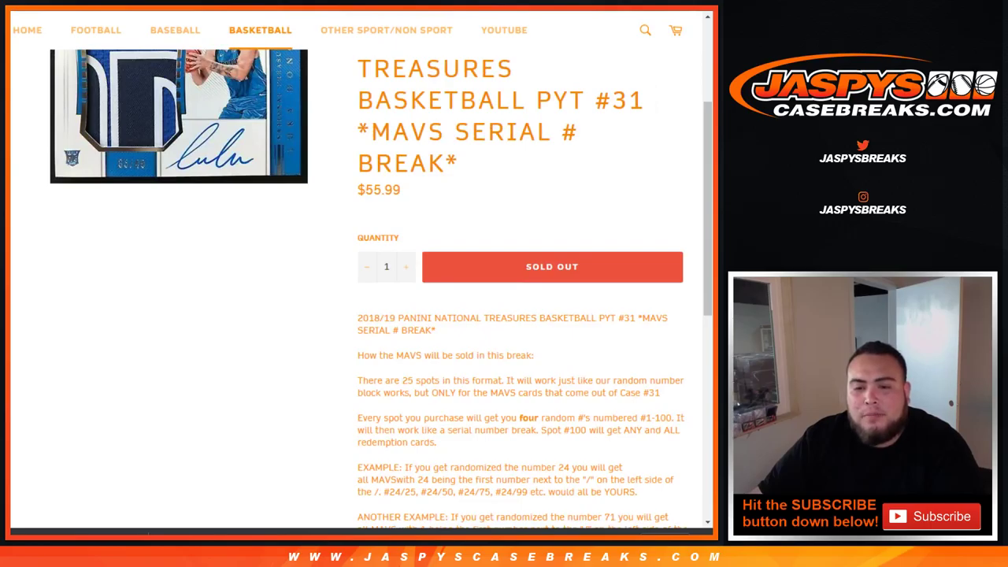
pyautogui.scroll(-2, 520, 315)
pyautogui.moveTo(400, 328); pyautogui.dragTo(506, 316)
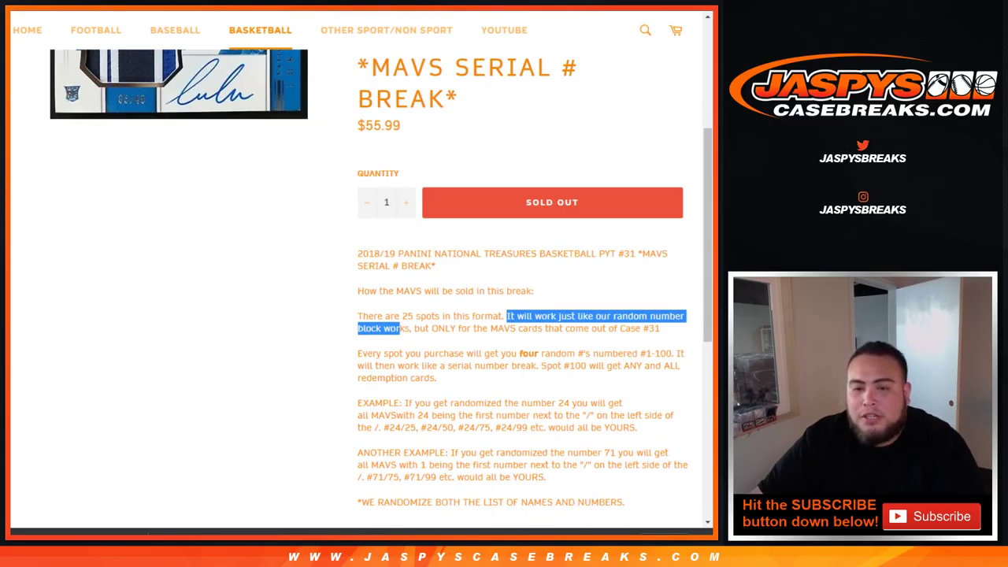
pyautogui.moveTo(621, 328); pyautogui.dragTo(660, 329)
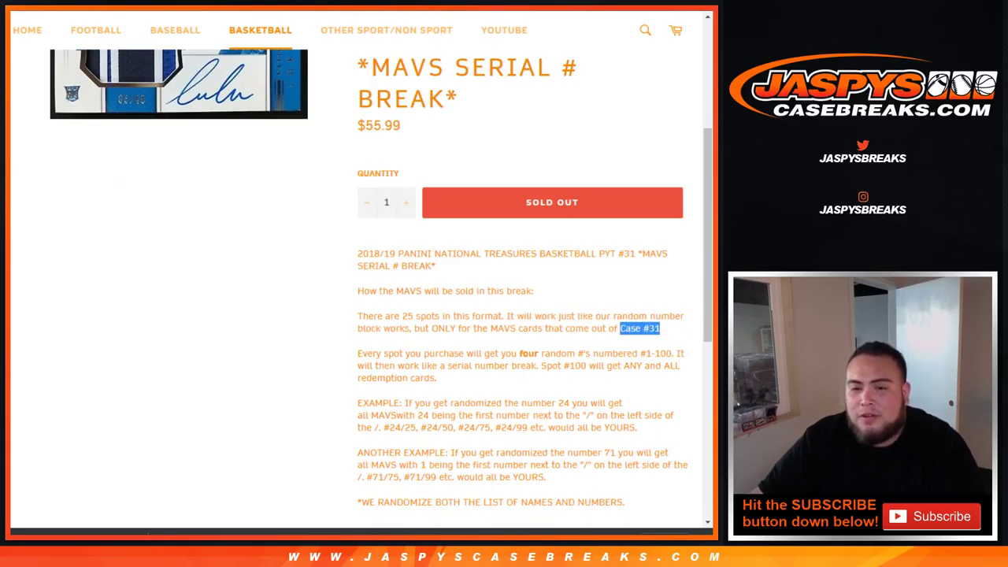
pyautogui.click(660, 329)
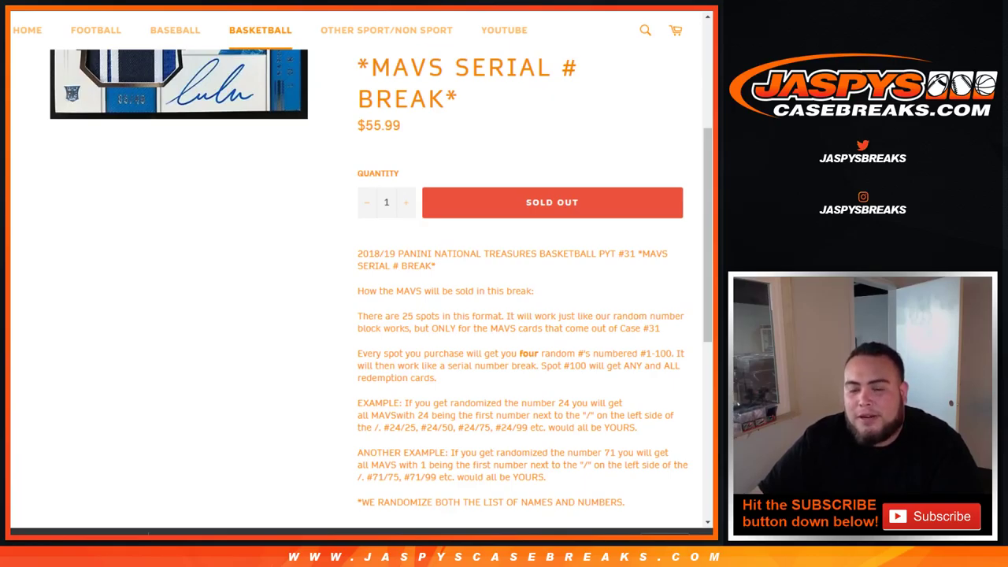
pyautogui.scroll(-1, 367, 289)
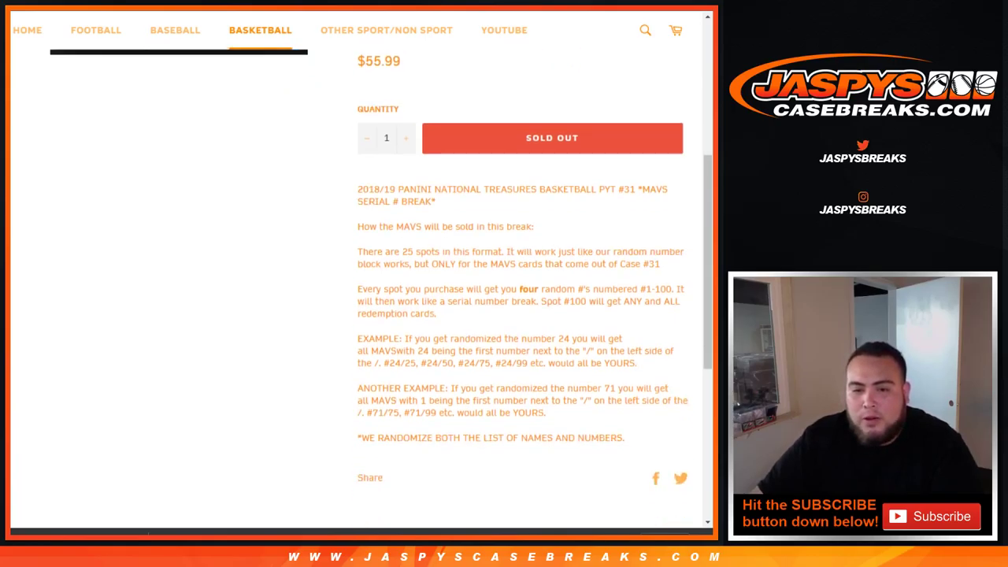
# Step: Read through the four-number rule, both serial-number examples and the note on randomizing names and numbers, highlighting key phrases
pyautogui.moveTo(367, 289); pyautogui.dragTo(674, 289)
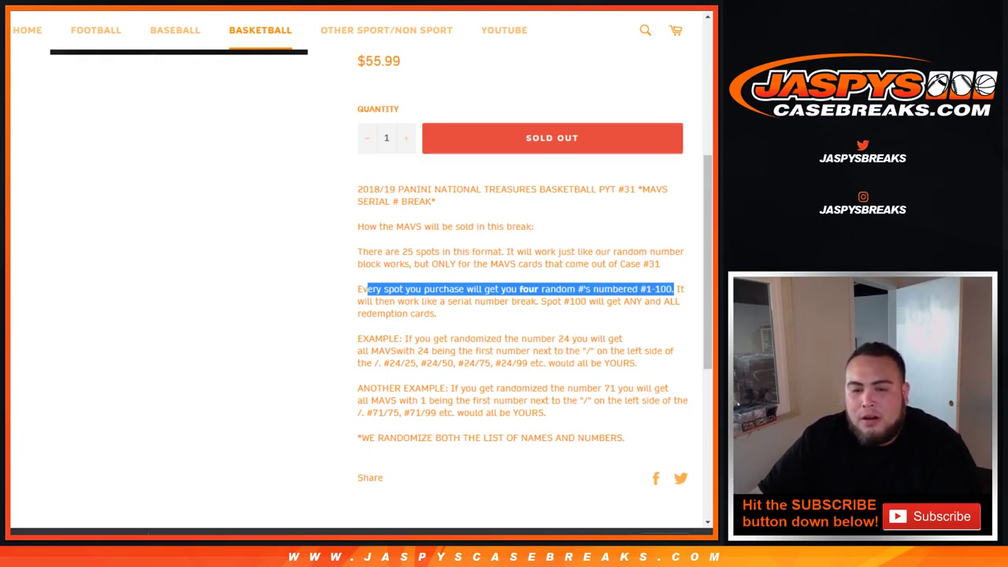
pyautogui.moveTo(556, 338); pyautogui.dragTo(590, 339)
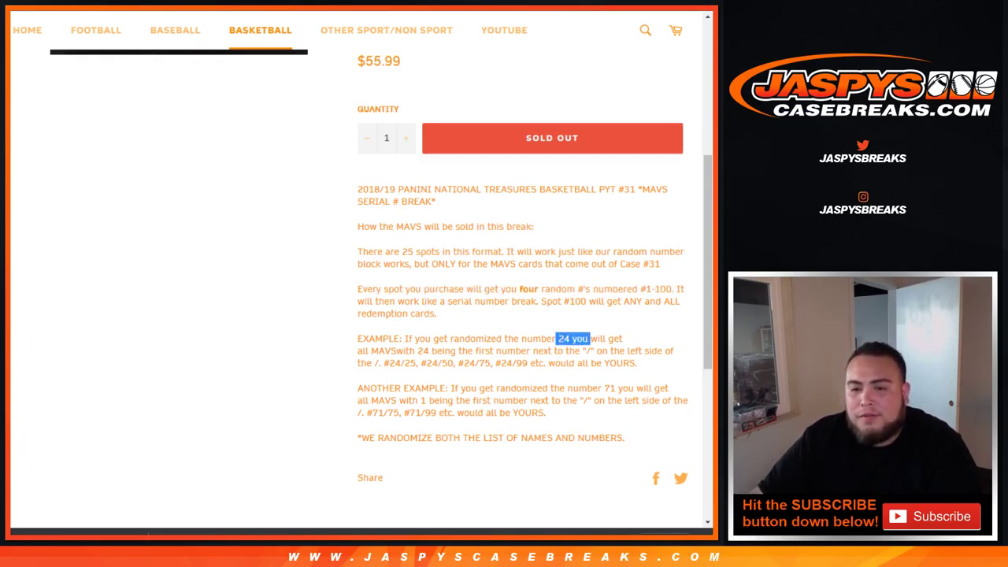
pyautogui.moveTo(409, 351); pyautogui.dragTo(636, 350)
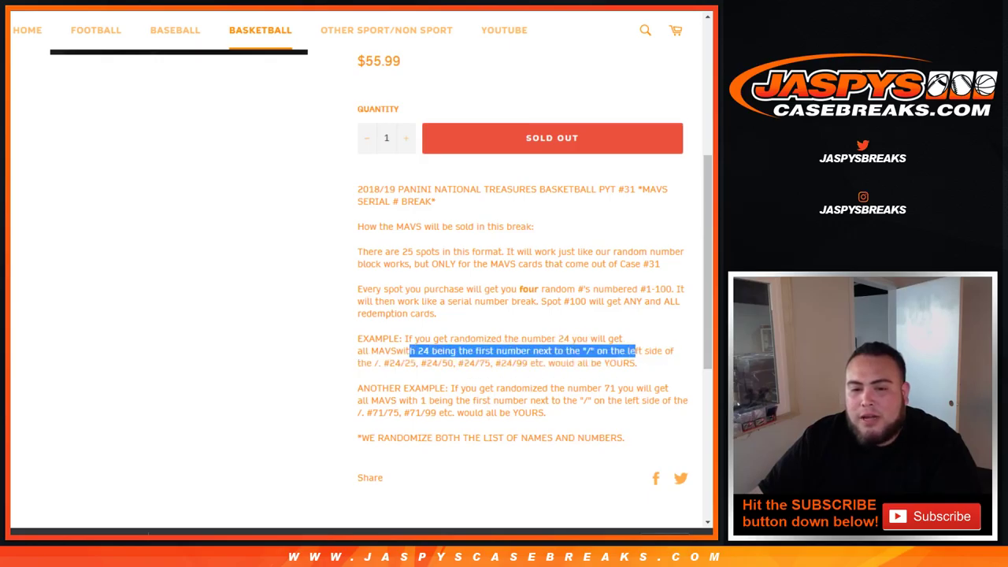
pyautogui.moveTo(379, 363); pyautogui.dragTo(540, 363)
pyautogui.click(540, 363)
pyautogui.scroll(-1, 520, 283)
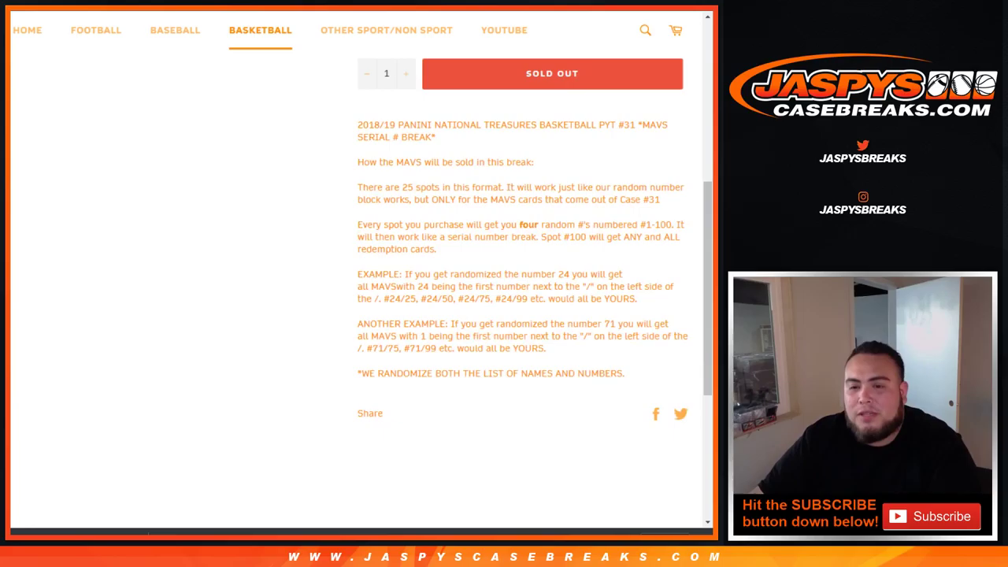
pyautogui.moveTo(609, 323); pyautogui.dragTo(544, 348)
pyautogui.click(545, 349)
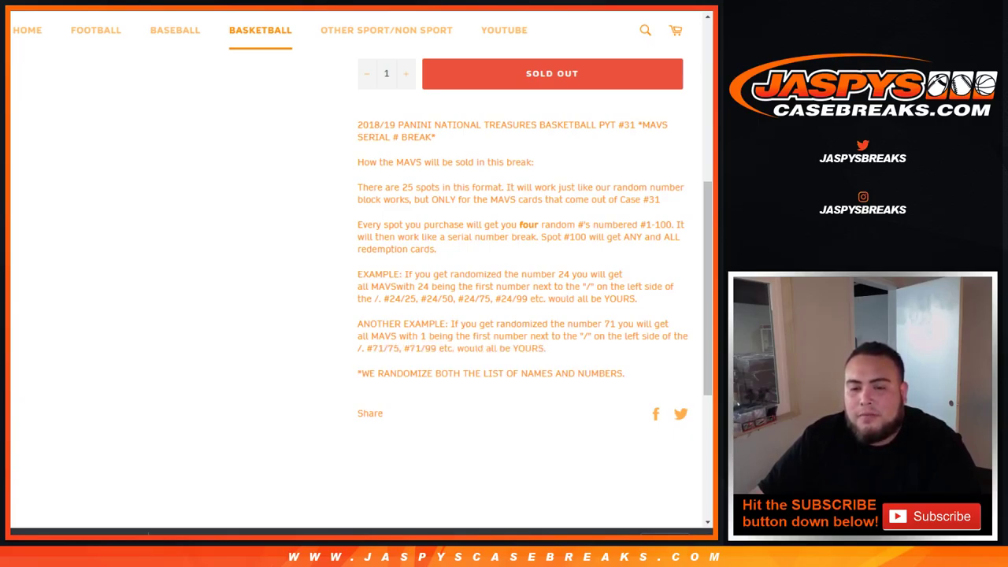
pyautogui.moveTo(441, 373); pyautogui.dragTo(619, 374)
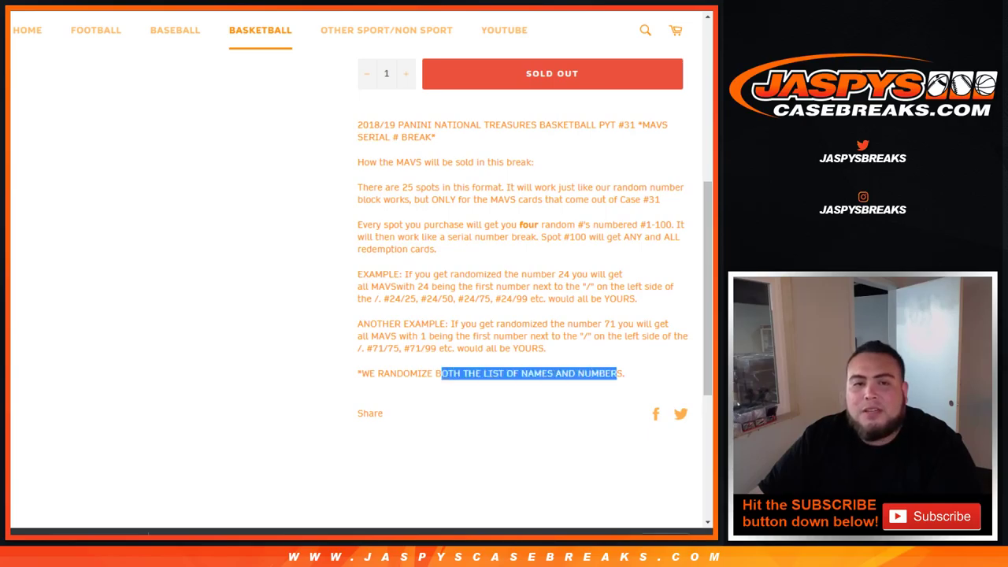
# Step: Check the names list and the 1–100 number list in the two List Randomizer forms, and roll two virtual dice
pyautogui.hotkey('ctrl', 'Tab')
pyautogui.hotkey('ctrl', 'Tab')
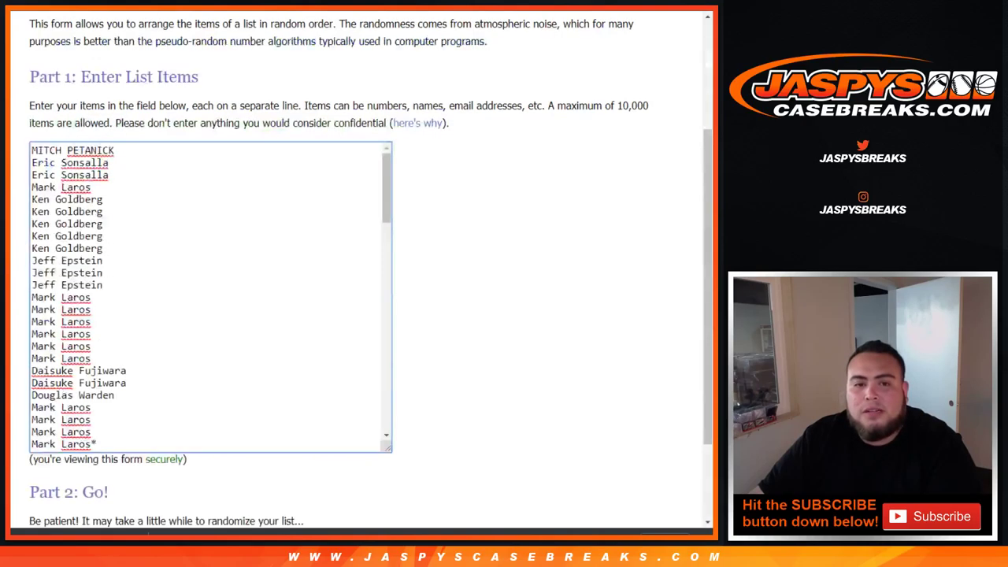
pyautogui.scroll(-10, 211, 298)
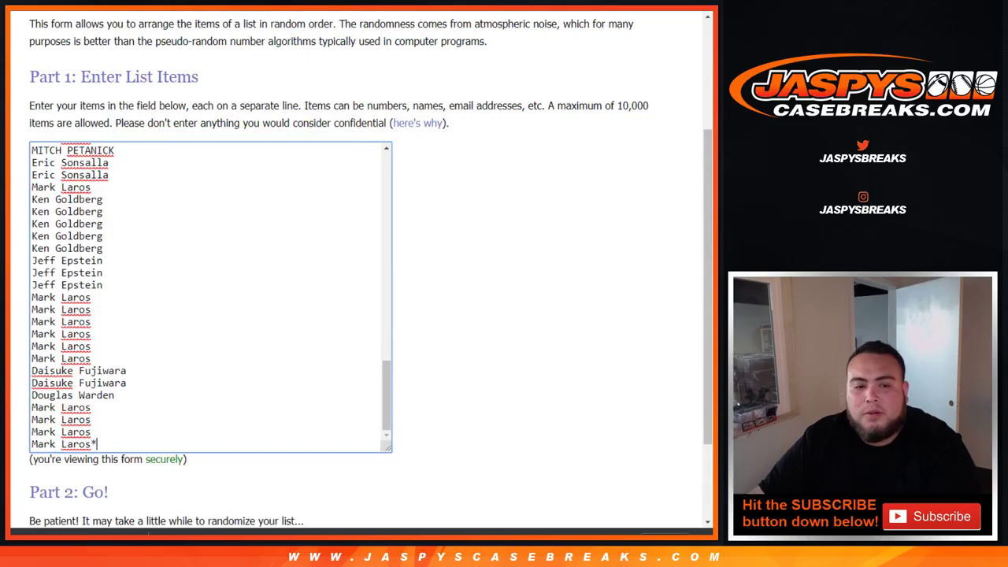
pyautogui.hotkey('ctrl', 'Tab')
pyautogui.scroll(-20, 211, 268)
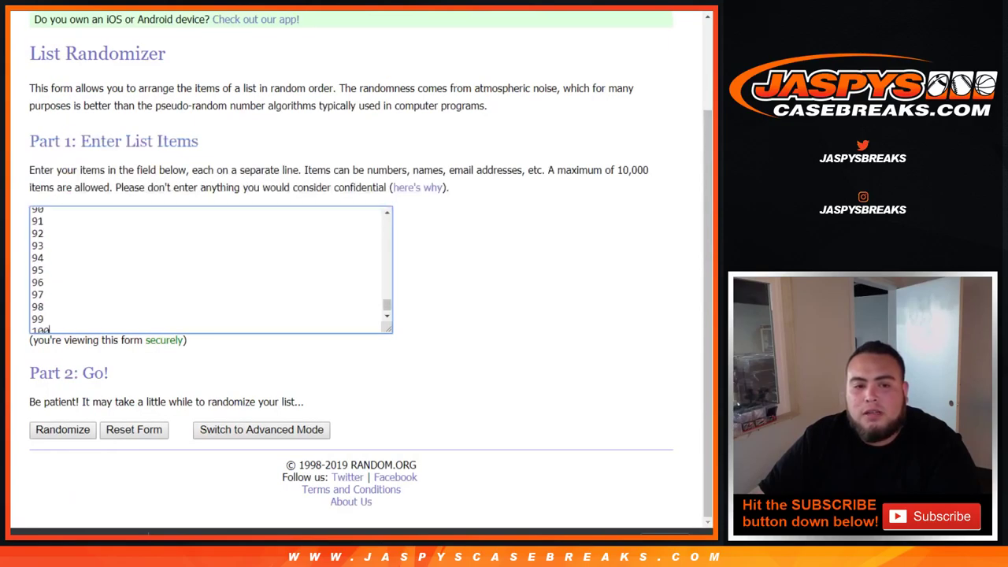
pyautogui.hotkey('ctrl', 'Tab')
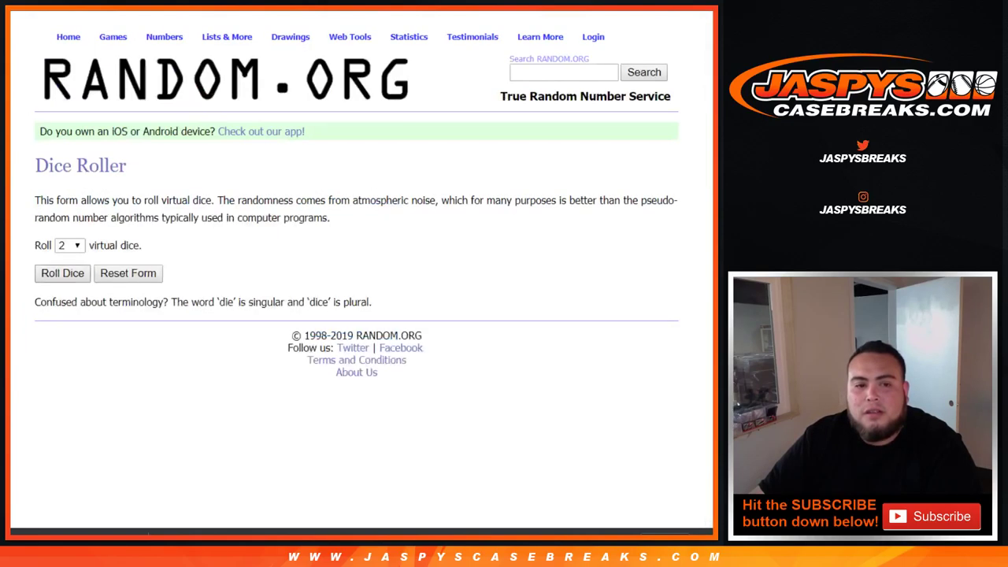
pyautogui.click(62, 274)
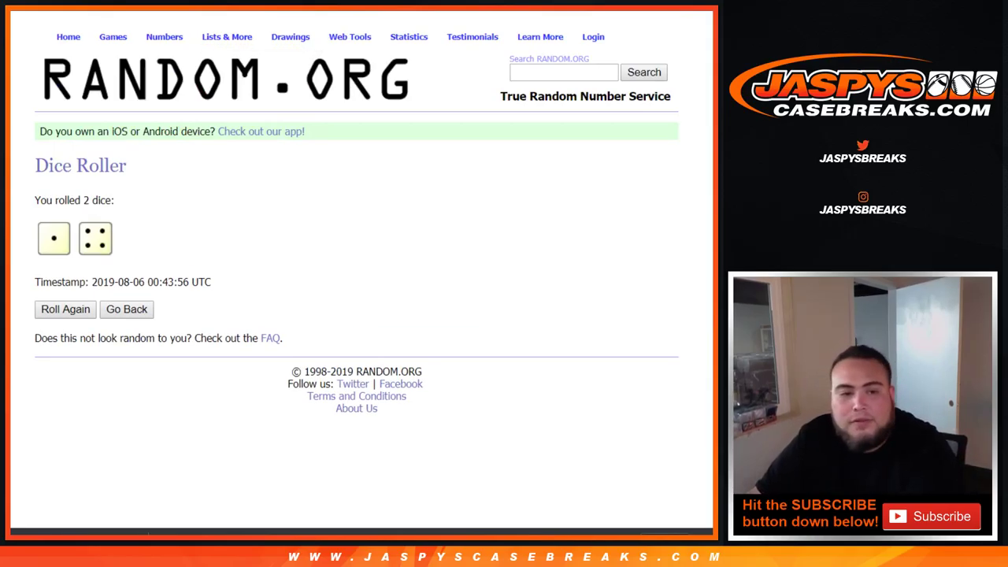
# Step: Randomize the list of participant names five times in the List Randomizer
pyautogui.hotkey('ctrl', 'Tab')
pyautogui.scroll(-3, 356, 267)
pyautogui.click(62, 430)
pyautogui.scroll(-14, 62, 430)
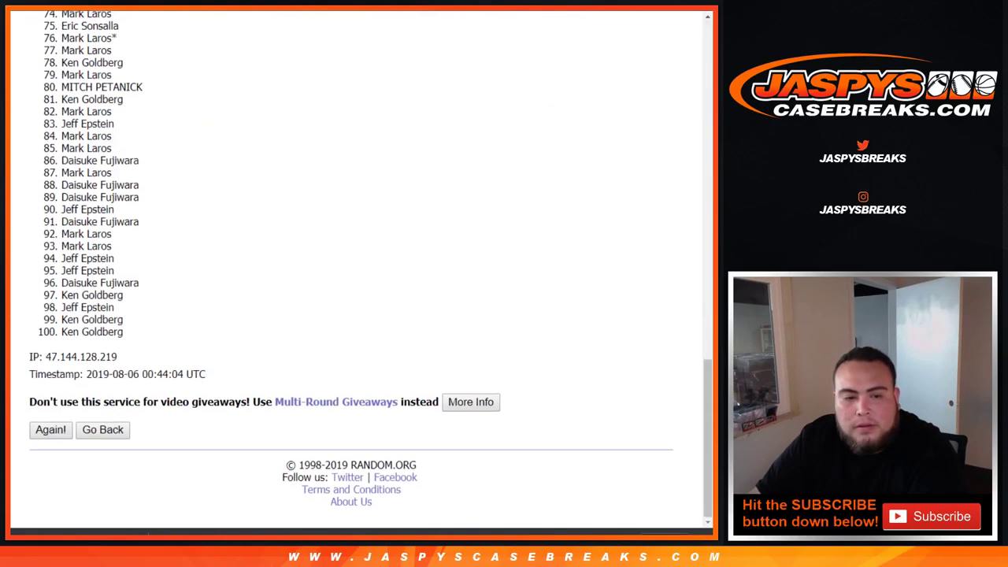
pyautogui.click(50, 429)
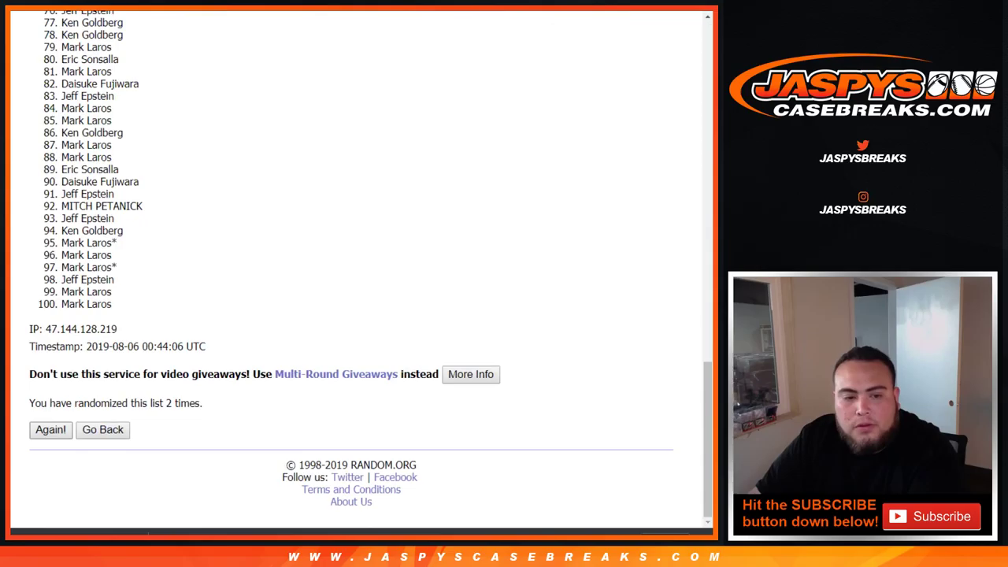
pyautogui.click(49, 429)
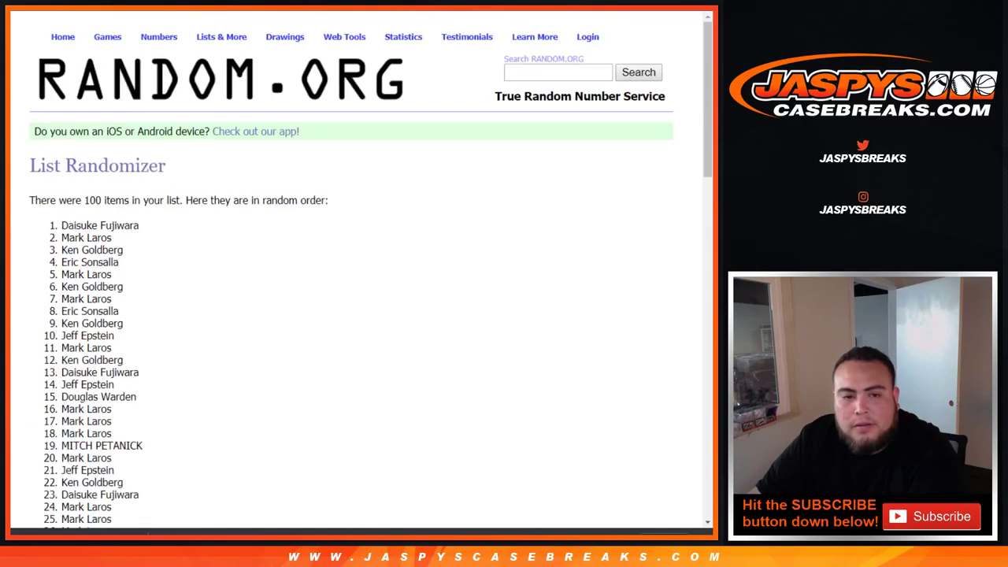
pyautogui.click(50, 429)
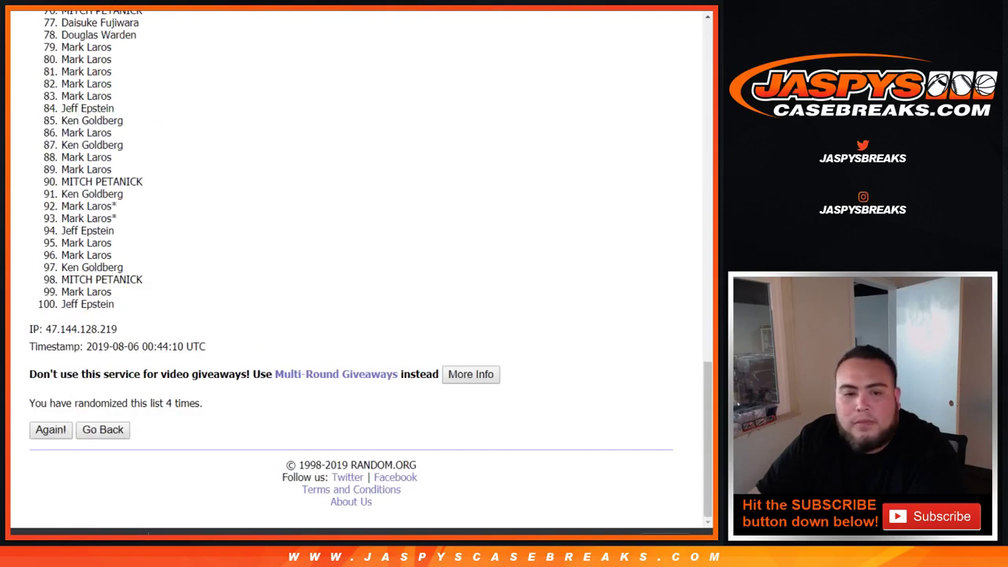
pyautogui.click(49, 429)
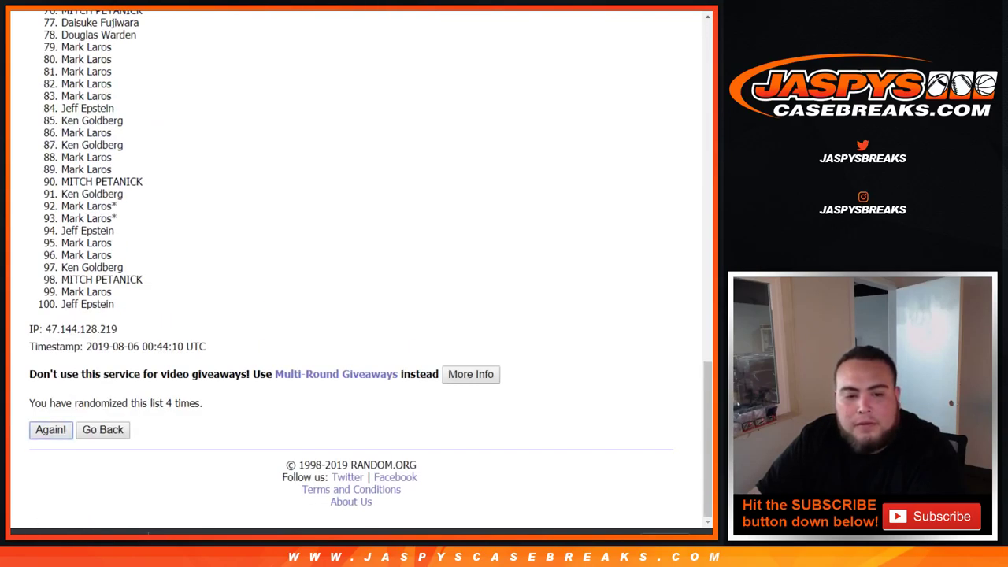
# Step: Copy all 100 shuffled names and paste them into column A of the break's Google Sheets spreadsheet, starting at A1
pyautogui.scroll(-6, 169, 331)
pyautogui.moveTo(62, 247); pyautogui.dragTo(123, 343)
pyautogui.scroll(-11, 170, 412)
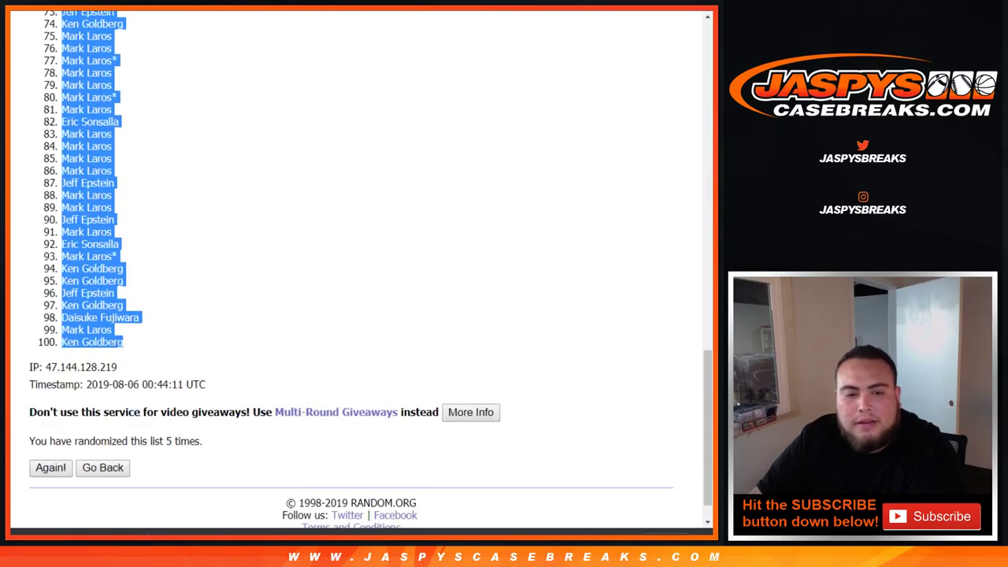
pyautogui.hotkey('ctrl', 'Tab')
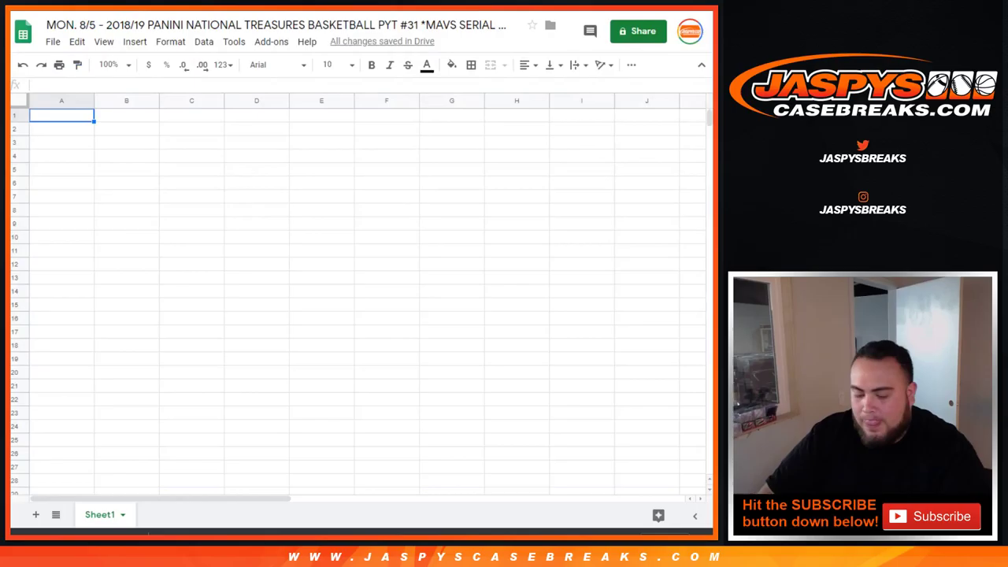
pyautogui.hotkey('ctrl', 'v')
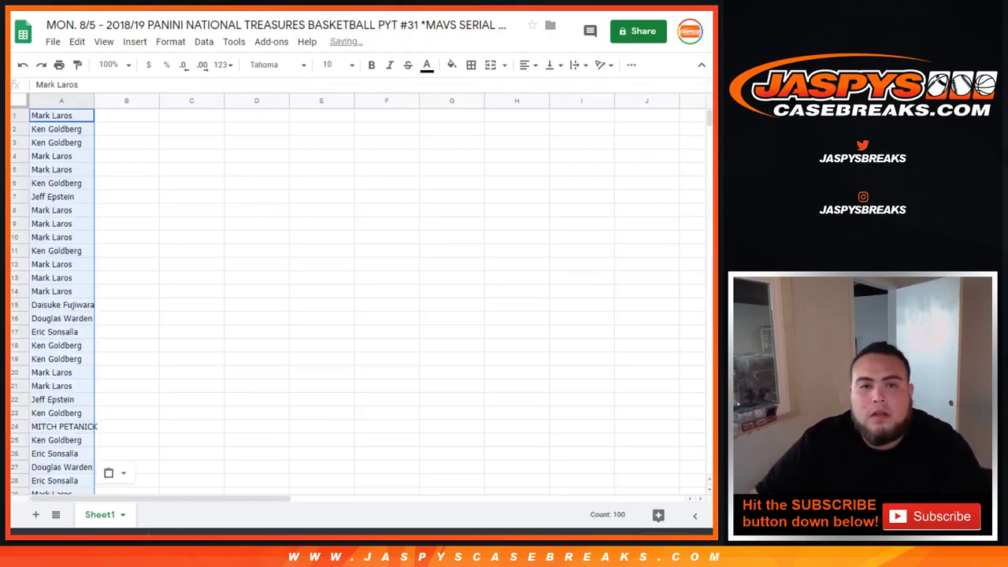
# Step: Return to the List Randomizer form holding the numbers 1–100, randomize it five times and highlight the randomization count
pyautogui.hotkey('ctrl', 'Tab')
pyautogui.hotkey('ctrl', 'Tab')
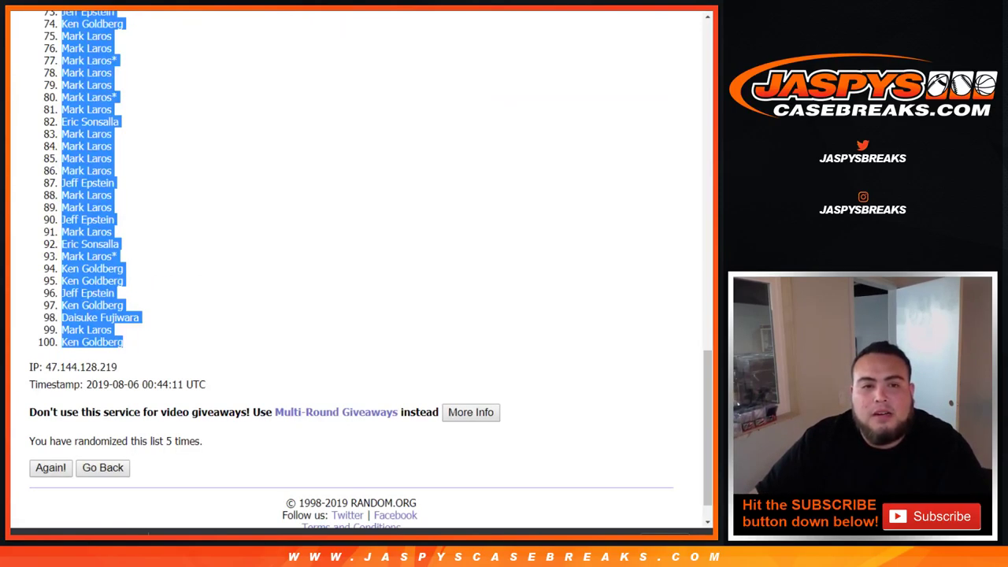
pyautogui.hotkey('ctrl', 'Tab')
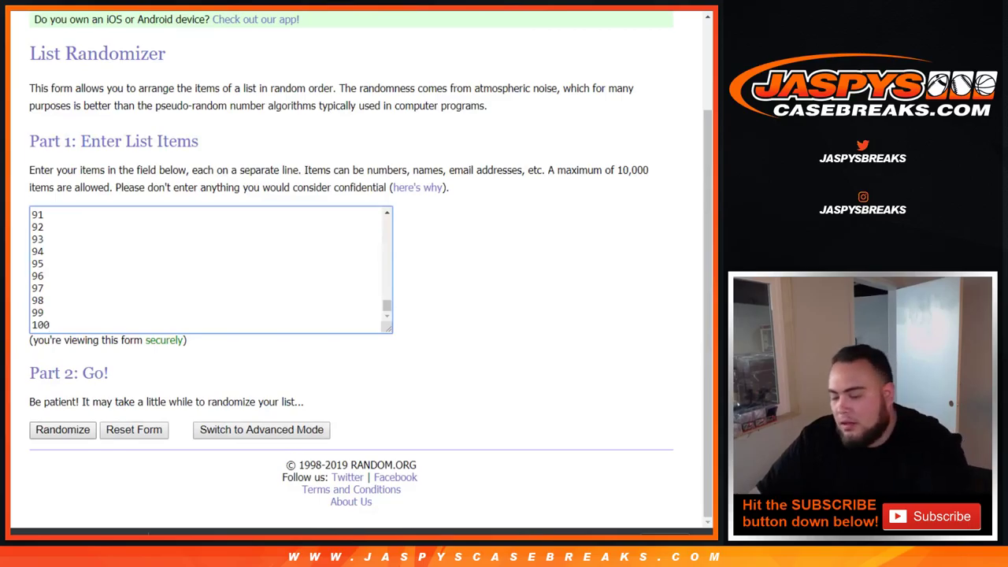
pyautogui.press('Tab')
pyautogui.press('Return')
pyautogui.press('End')
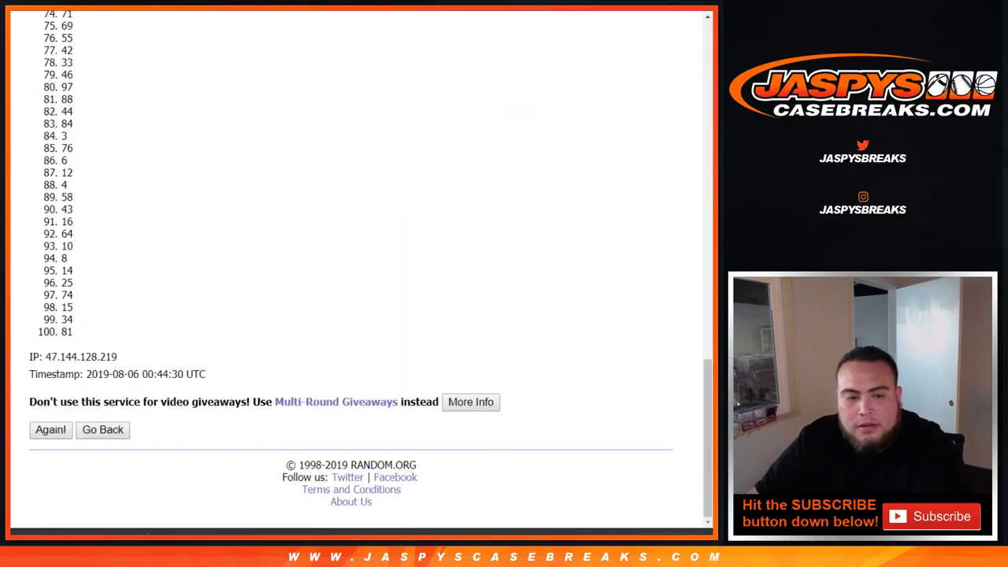
pyautogui.click(50, 430)
pyautogui.press('End')
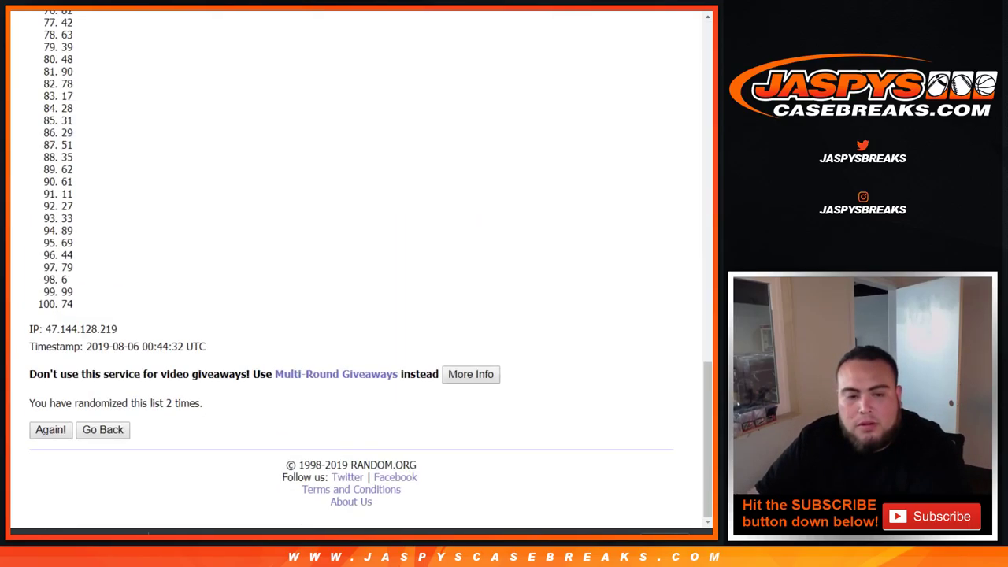
pyautogui.click(51, 430)
pyautogui.scroll(-15, 355, 268)
pyautogui.press('Return')
pyautogui.scroll(-15, 354, 267)
pyautogui.click(50, 430)
pyautogui.scroll(-15, 355, 268)
pyautogui.moveTo(166, 404); pyautogui.dragTo(204, 403)
pyautogui.scroll(1, 204, 403)
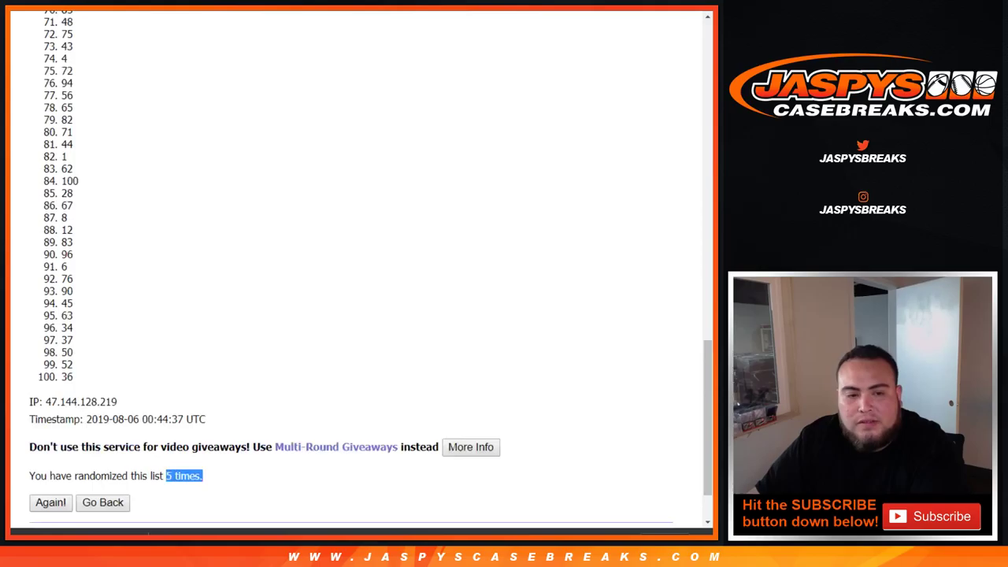
# Step: Copy all 100 shuffled numbers and paste them beside the names in column B of the spreadsheet, starting at B1
pyautogui.scroll(15, 355, 268)
pyautogui.moveTo(62, 188); pyautogui.dragTo(69, 307)
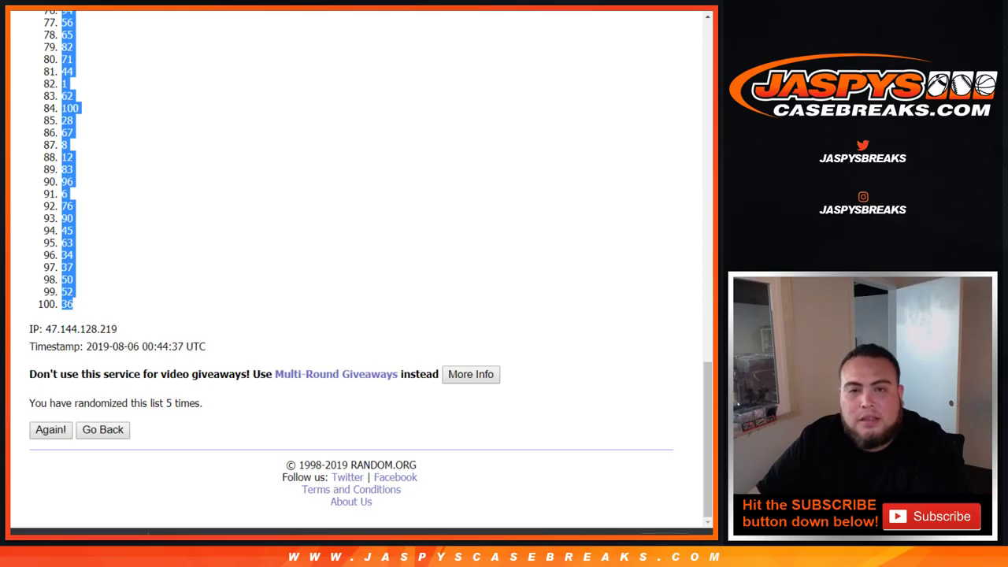
pyautogui.hotkey('ctrl', 'Tab')
pyautogui.click(127, 115)
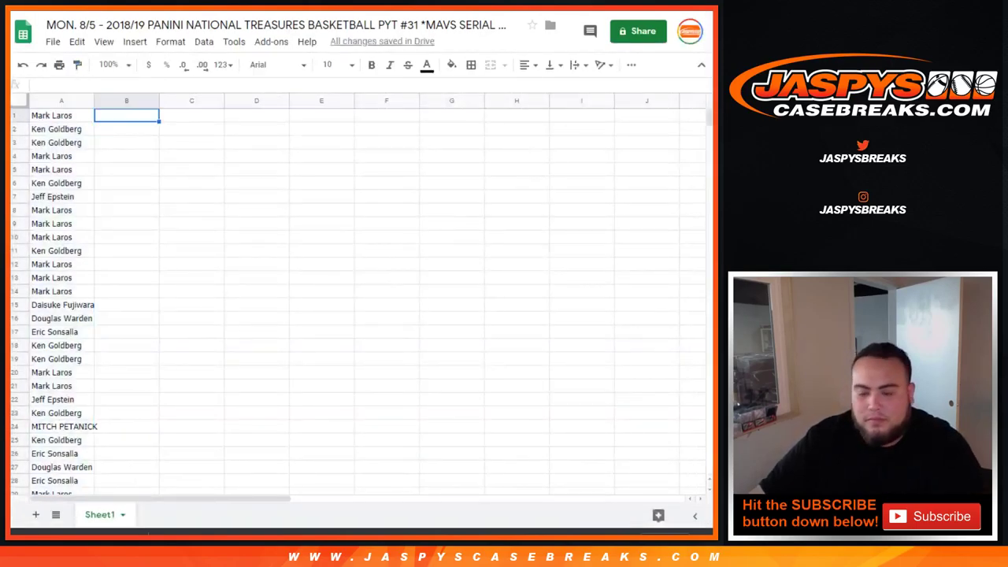
pyautogui.hotkey('ctrl', 'v')
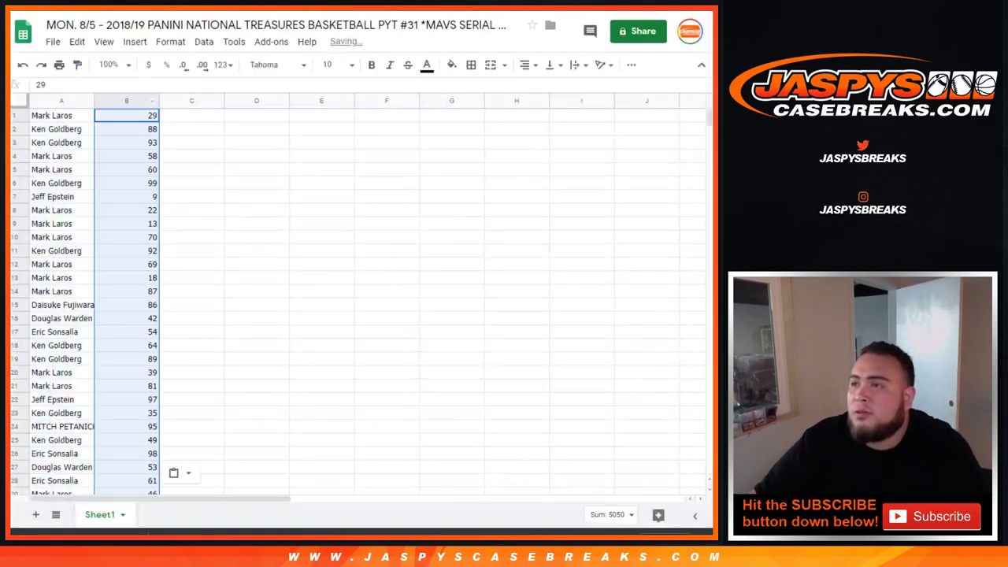
# Step: Read through the paired names and numbers from row 1 downward and highlight row 82, which holds serial number 1
pyautogui.click(192, 129)
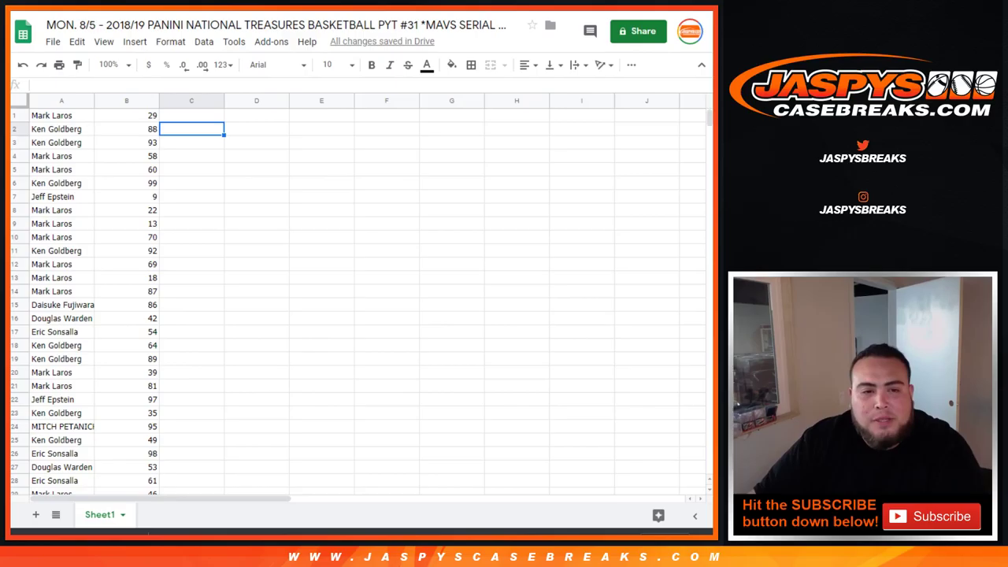
pyautogui.scroll(-2, 355, 303)
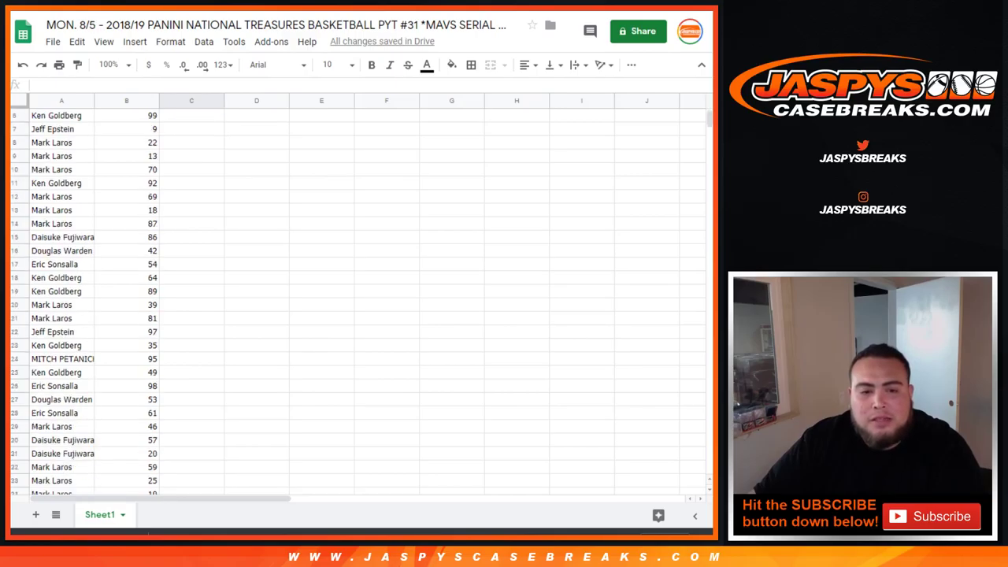
pyautogui.scroll(-3, 354, 304)
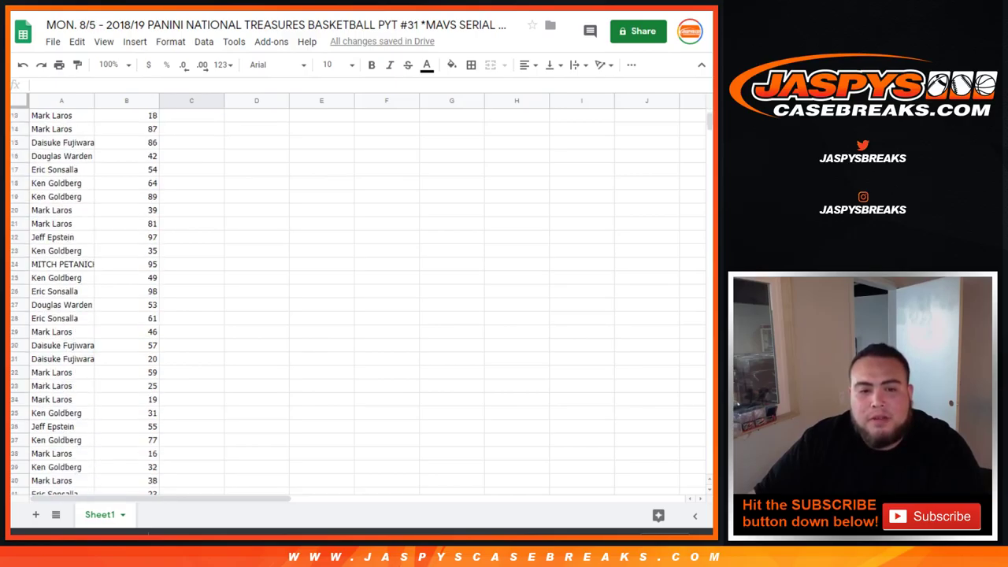
pyautogui.scroll(-3, 354, 303)
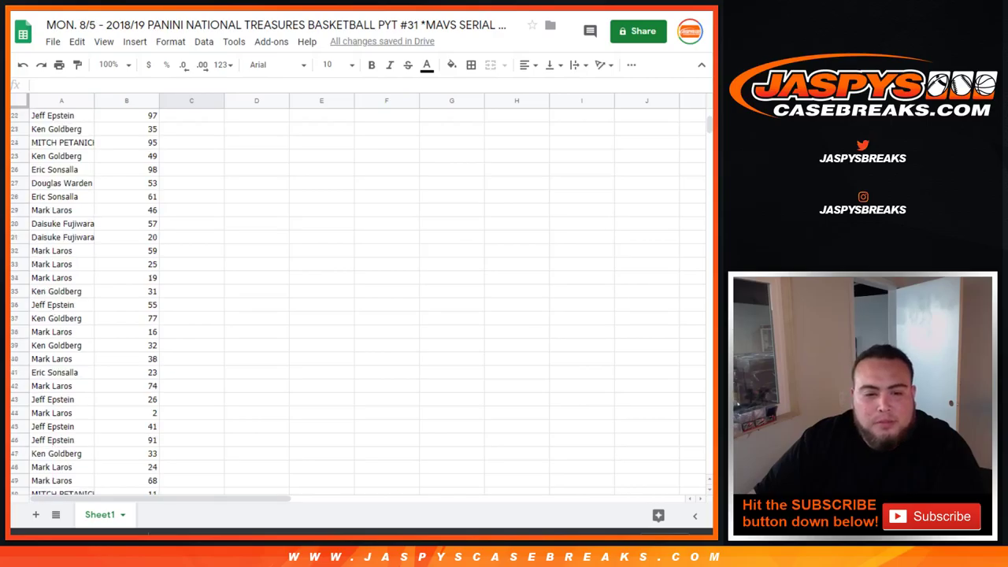
pyautogui.scroll(-4, 355, 304)
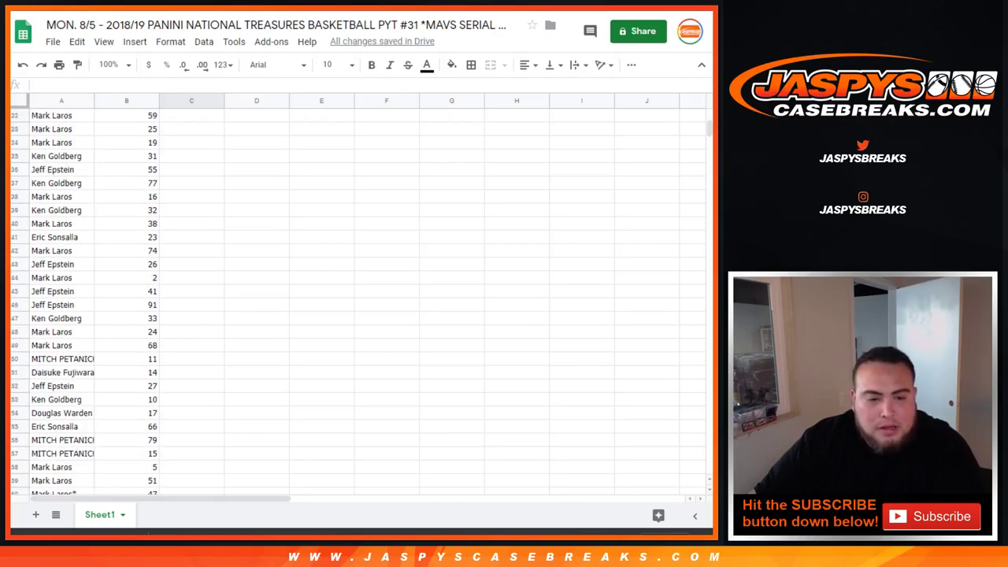
pyautogui.scroll(-4, 354, 304)
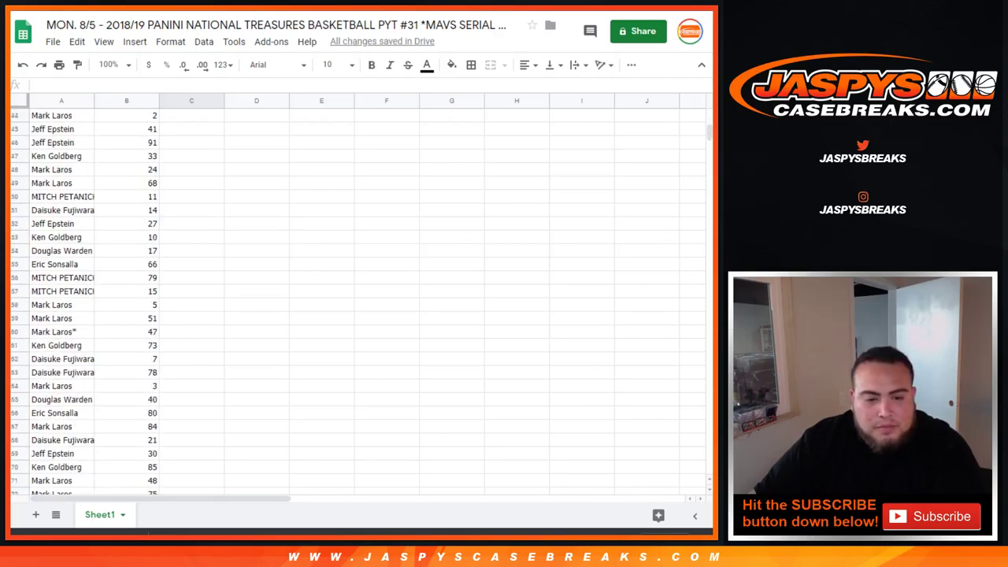
pyautogui.scroll(-4, 355, 303)
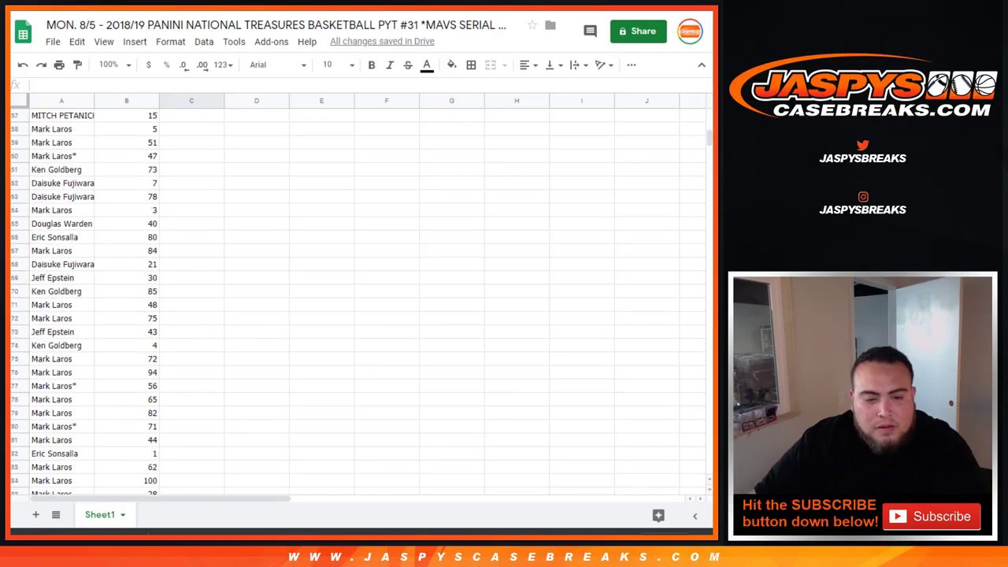
pyautogui.click(16, 454)
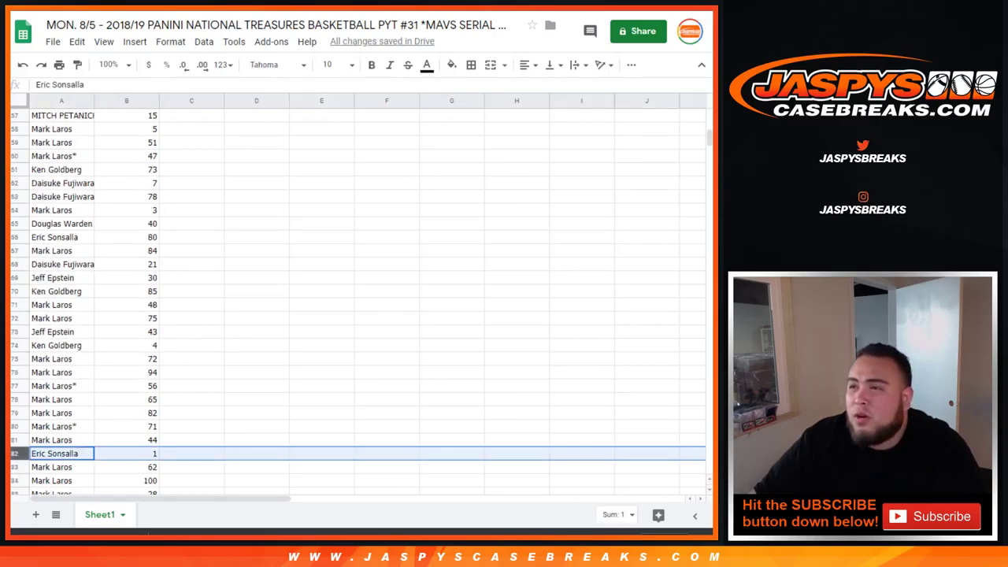
pyautogui.click(192, 427)
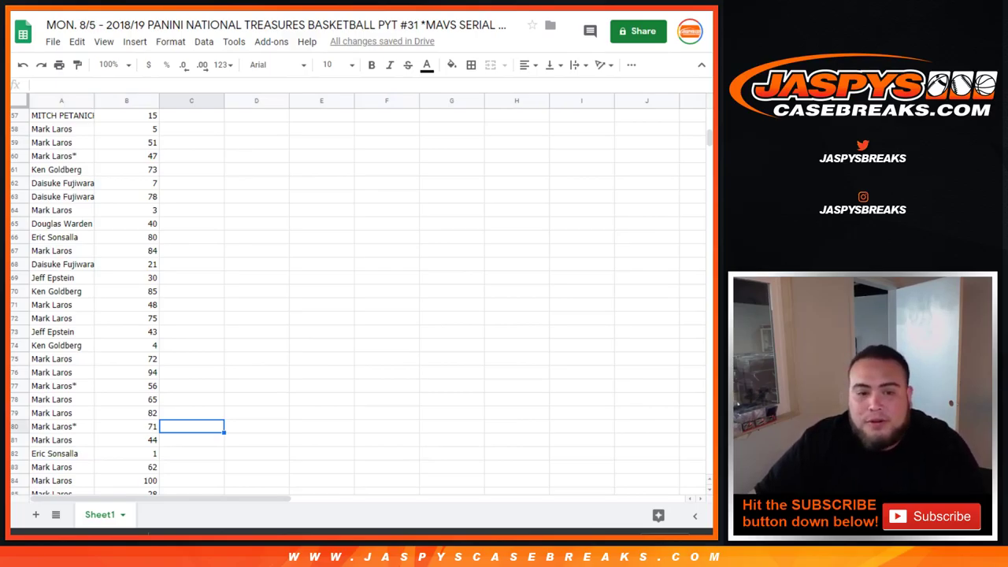
# Step: Highlight row 82 with serial number 1, row 84 with serial number 100, and the list's last entry in row 100
pyautogui.scroll(-2, 355, 299)
pyautogui.scroll(-1, 355, 299)
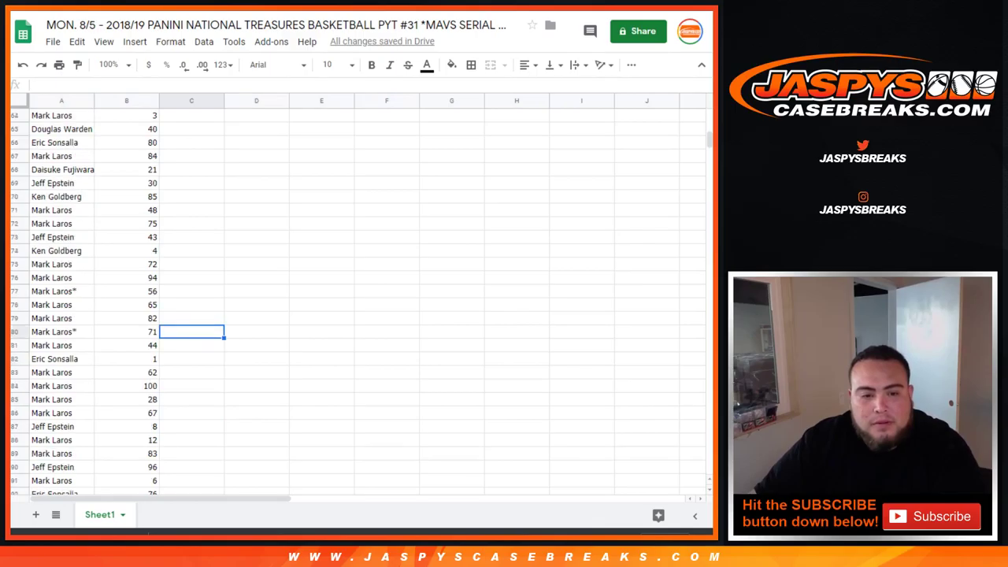
pyautogui.click(16, 359)
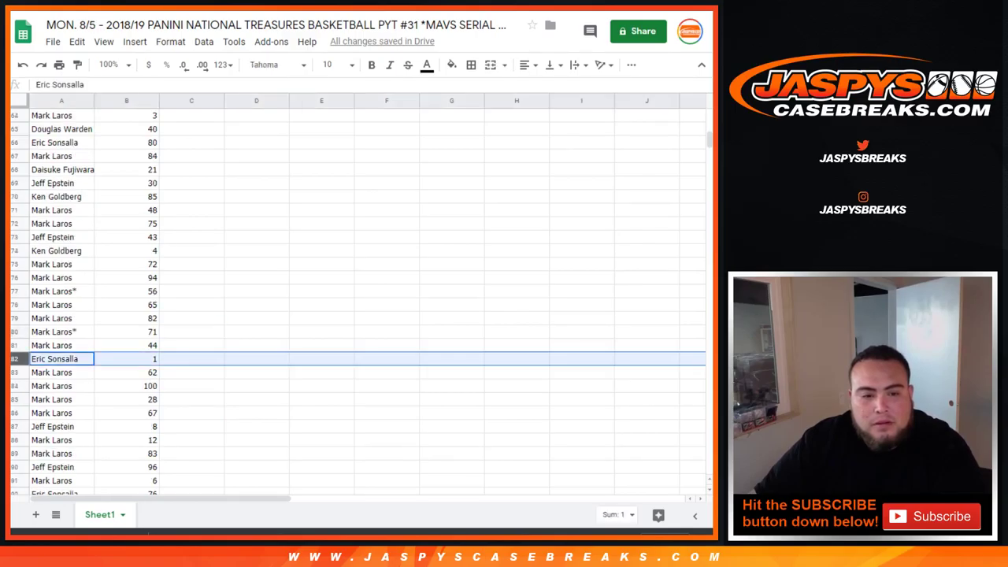
pyautogui.scroll(-3, 16, 359)
pyautogui.click(19, 292)
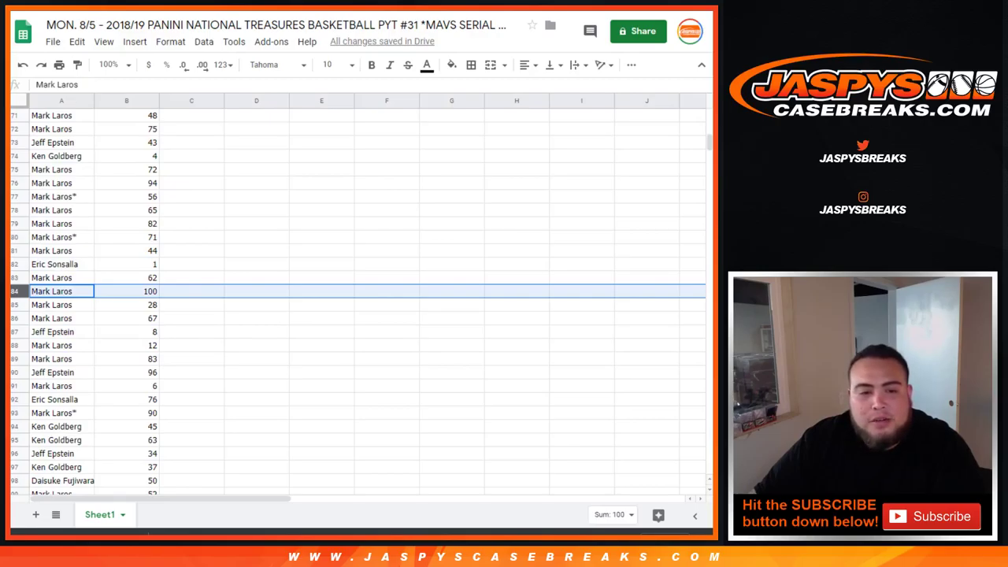
pyautogui.scroll(-4, 355, 300)
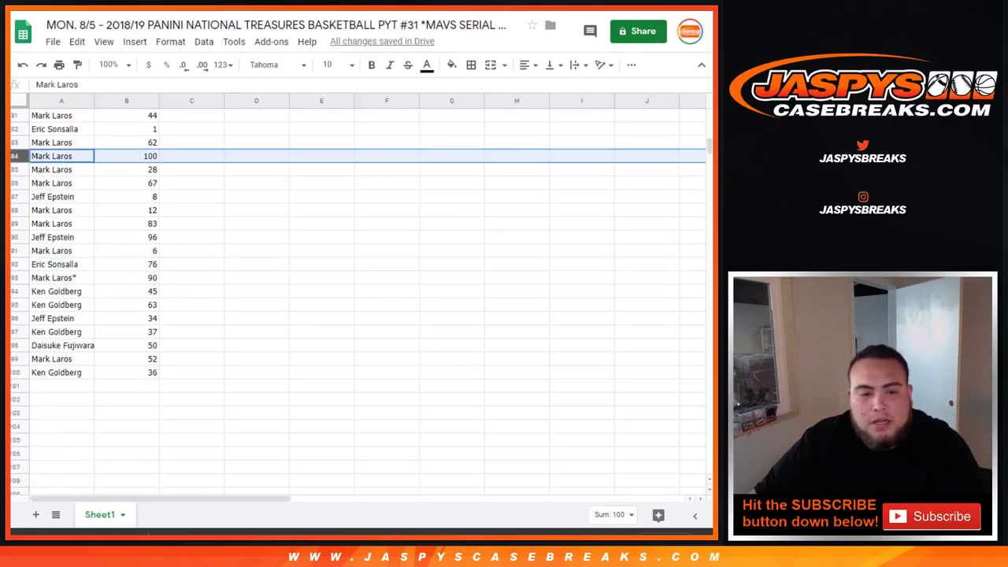
pyautogui.click(16, 373)
# Step: Sort the whole sheet A → Z by the participant names in column A
pyautogui.scroll(15, 355, 299)
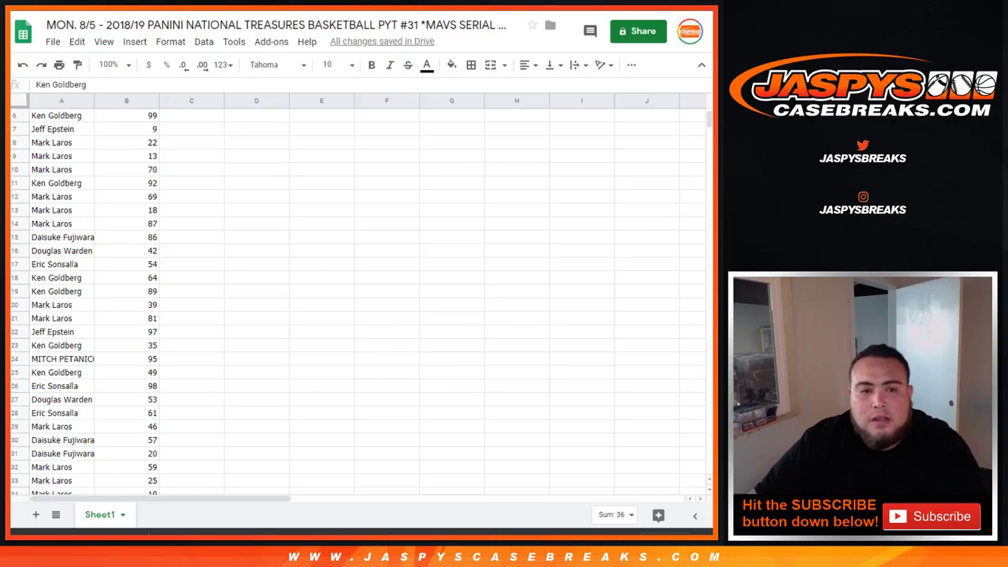
pyautogui.scroll(2, 354, 299)
pyautogui.click(87, 101)
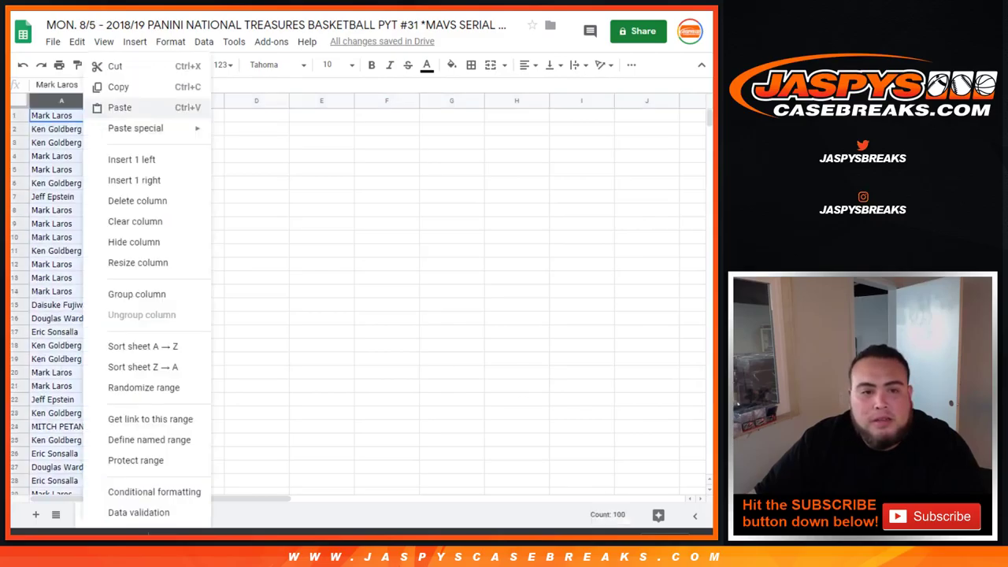
pyautogui.click(141, 346)
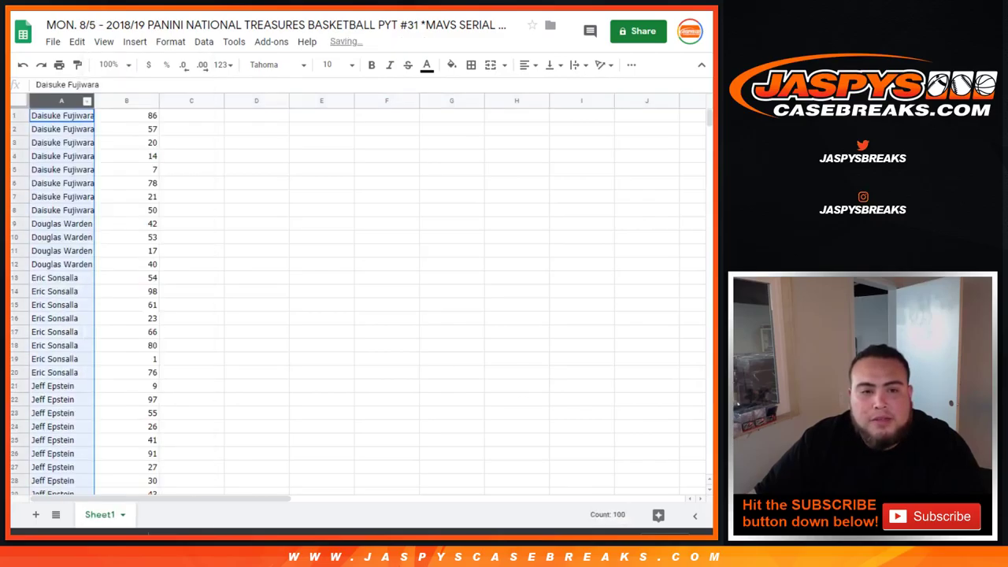
# Step: Highlight the sorted participants' names and numbers block by block: A1:B12, A13:B20 and A21:B32
pyautogui.moveTo(61, 115); pyautogui.dragTo(127, 265)
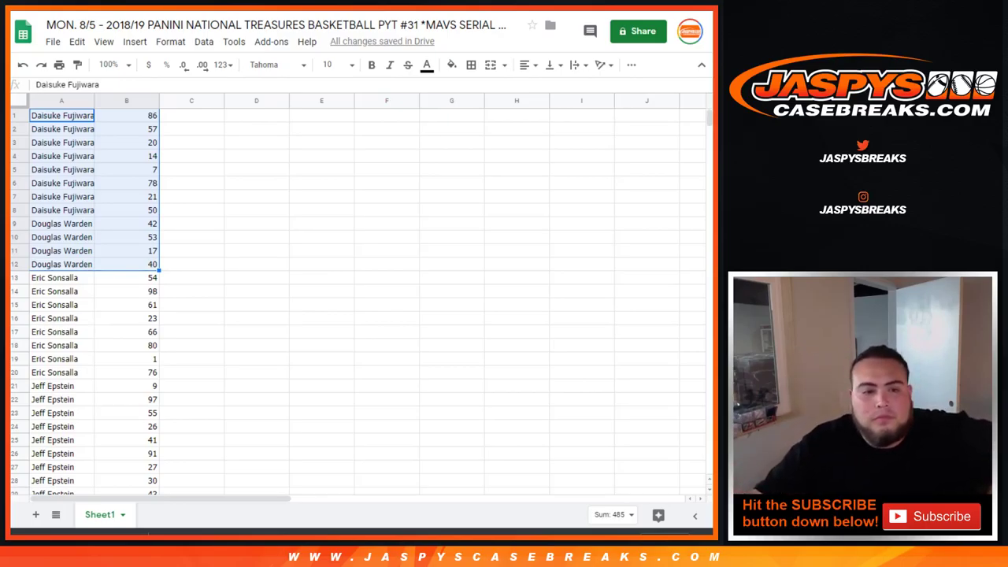
pyautogui.moveTo(62, 278); pyautogui.dragTo(126, 373)
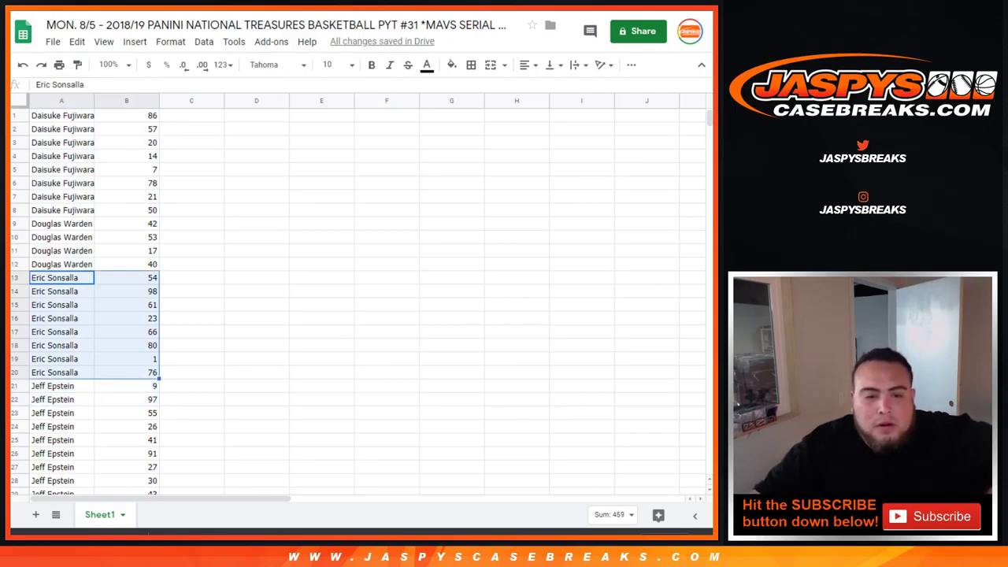
pyautogui.scroll(-3, 236, 300)
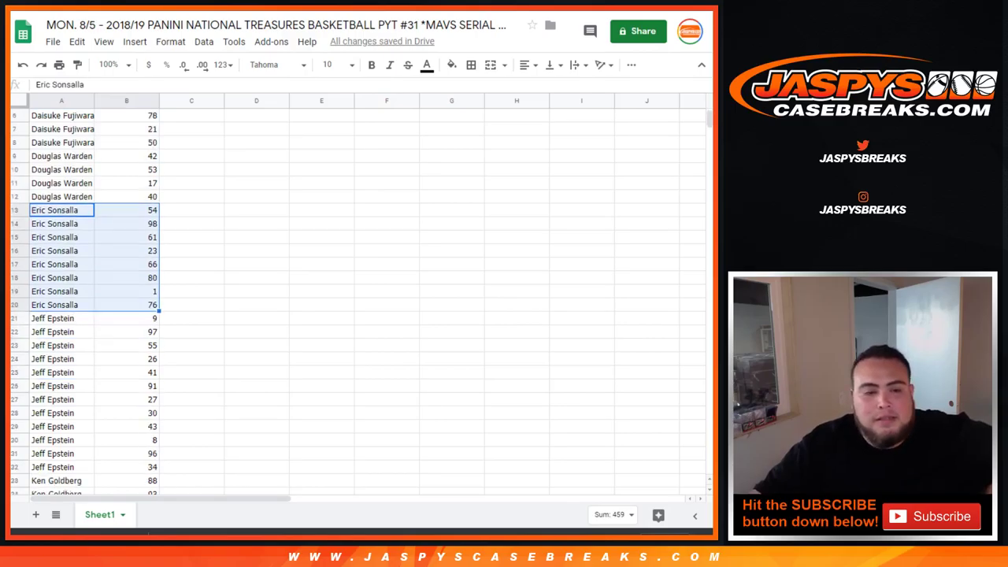
pyautogui.moveTo(62, 251); pyautogui.dragTo(146, 400)
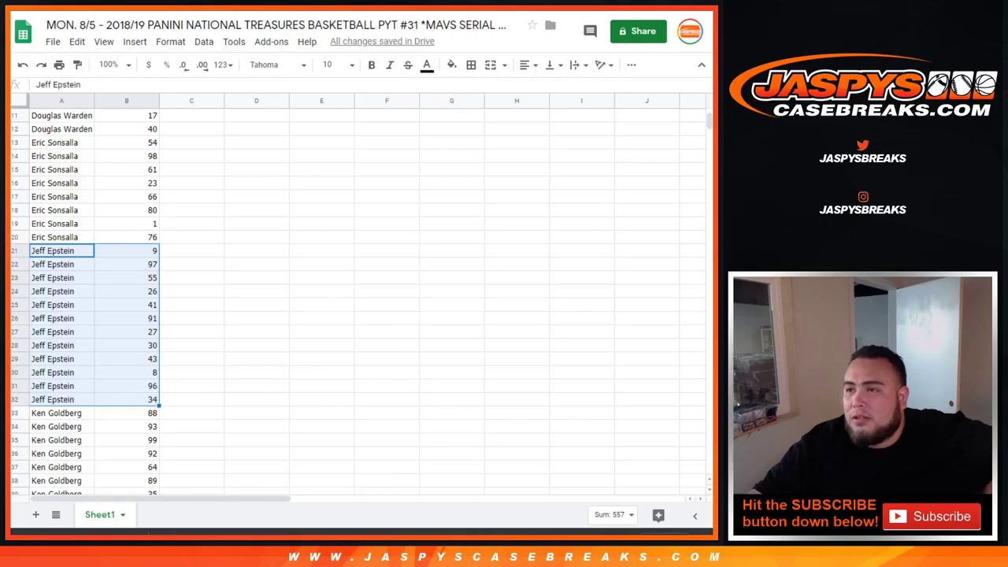
# Step: Highlight the next participant's names and serial numbers in A33:B52
pyautogui.scroll(-2, 358, 300)
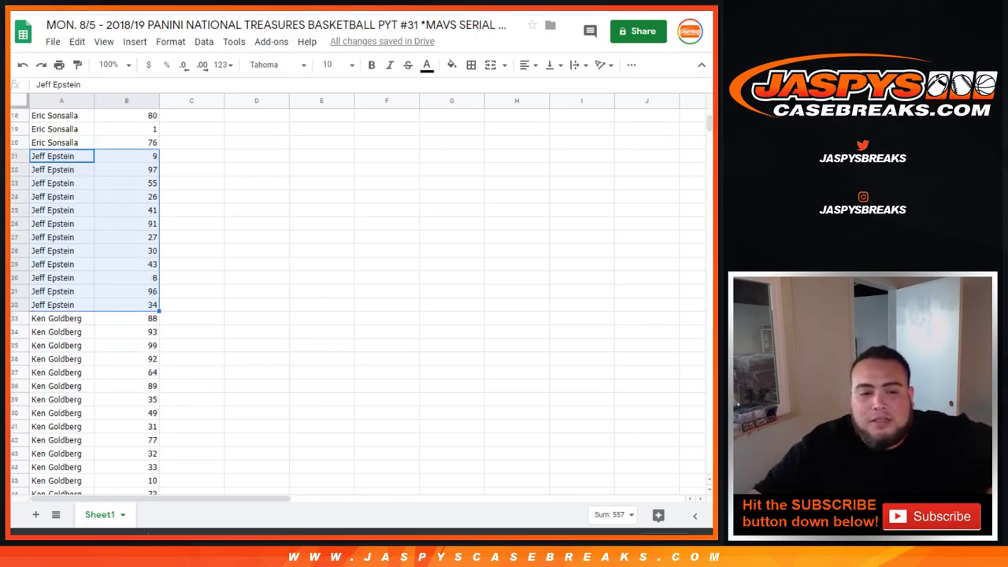
pyautogui.moveTo(61, 318); pyautogui.dragTo(126, 412)
pyautogui.scroll(-1, 126, 372)
pyautogui.scroll(-2, 126, 372)
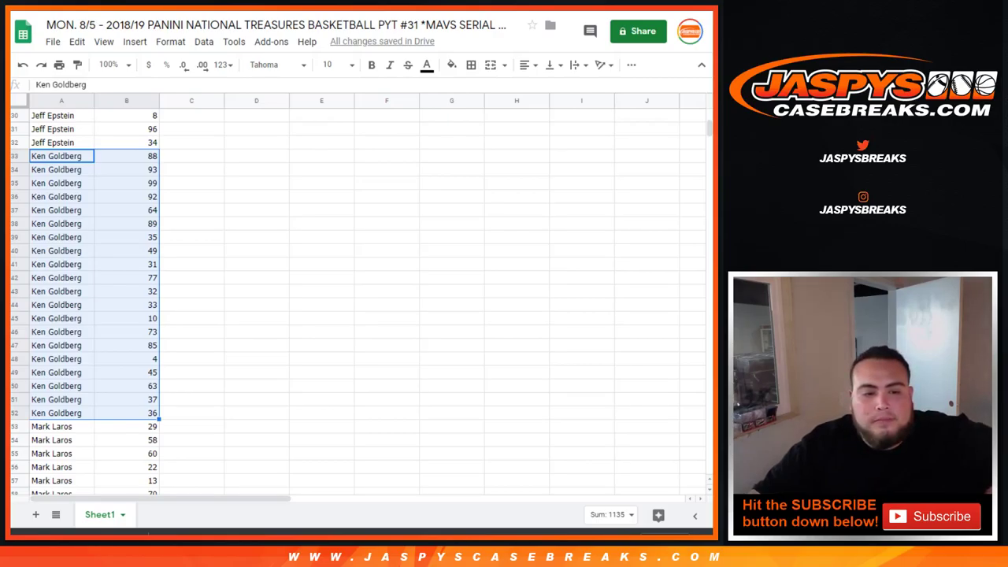
# Step: Highlight the largest participant block, A53:B96, and read through its serial numbers from first to last
pyautogui.scroll(-3, 355, 300)
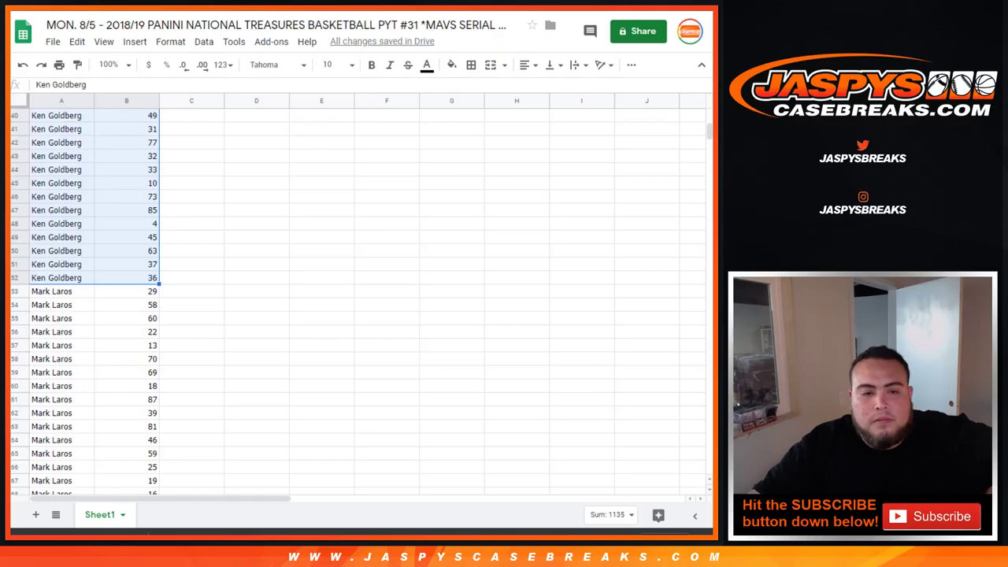
pyautogui.moveTo(61, 291); pyautogui.dragTo(126, 440)
pyautogui.scroll(-5, 126, 318)
pyautogui.scroll(-2, 126, 372)
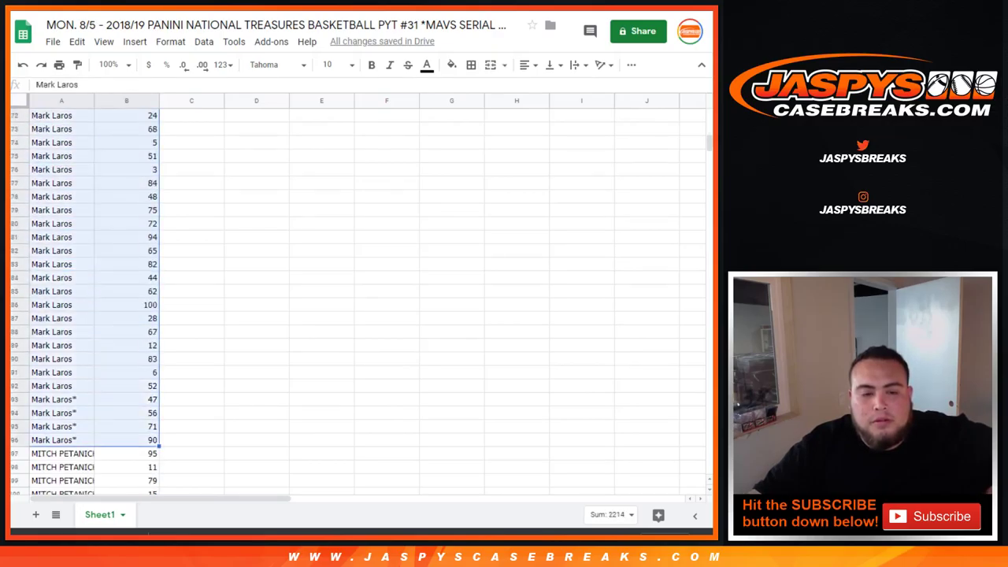
pyautogui.scroll(4, 126, 439)
pyautogui.scroll(3, 354, 299)
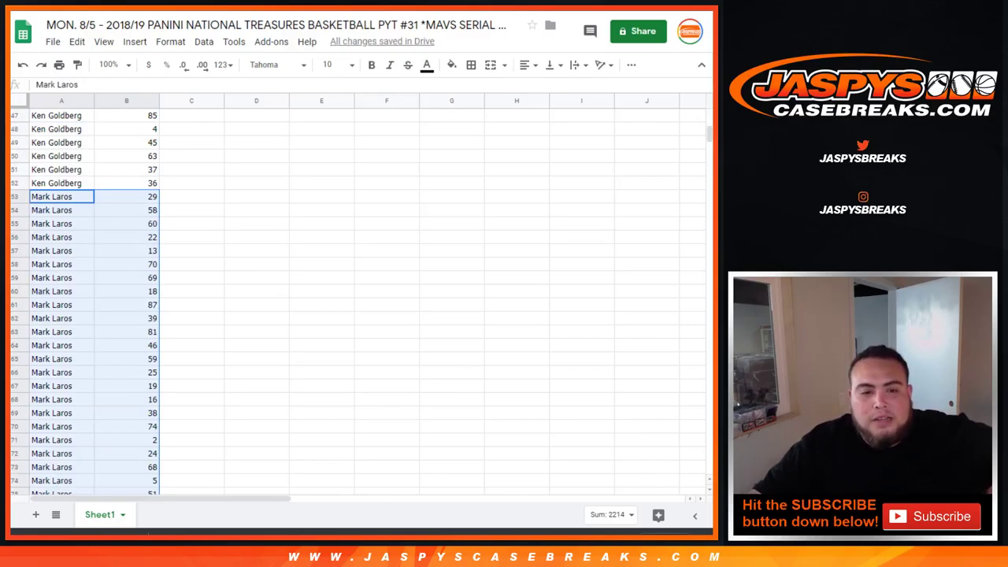
pyautogui.scroll(-2, 354, 299)
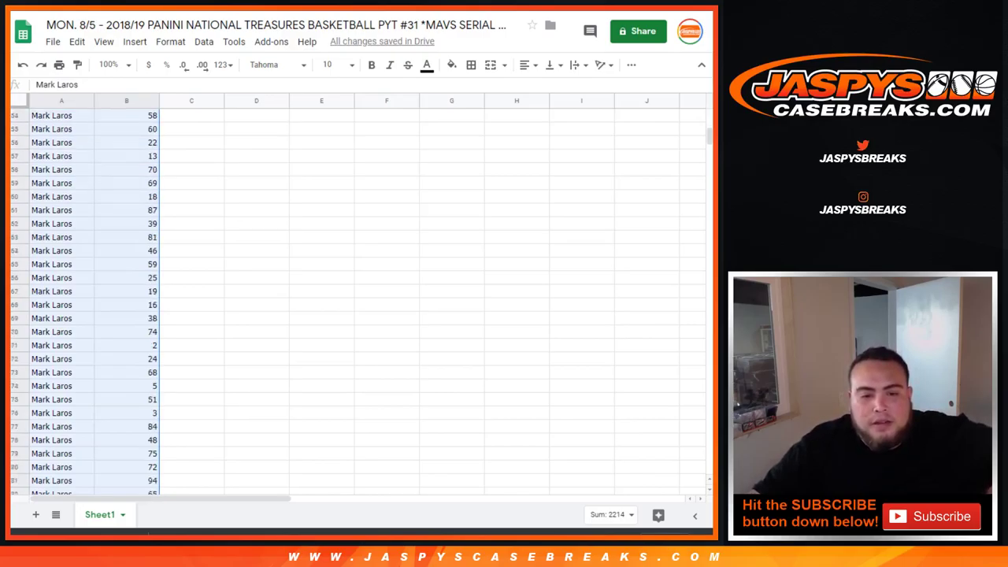
pyautogui.scroll(-3, 354, 300)
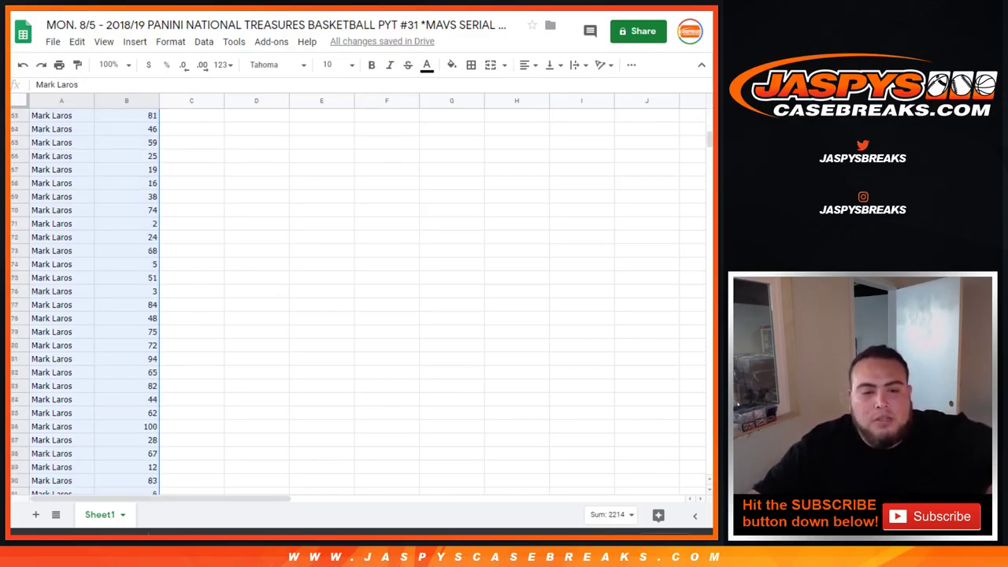
pyautogui.scroll(-3, 355, 300)
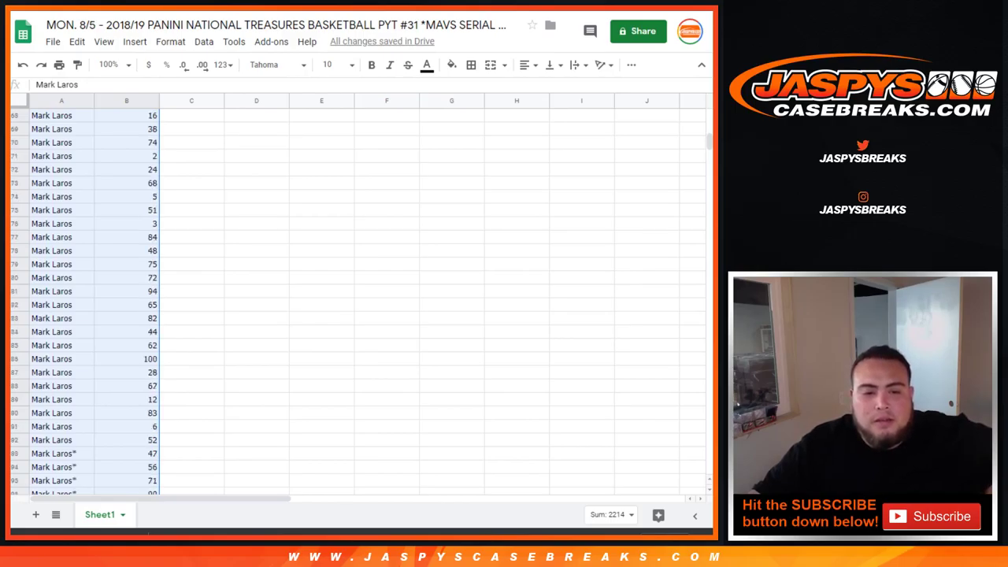
pyautogui.scroll(-1, 355, 300)
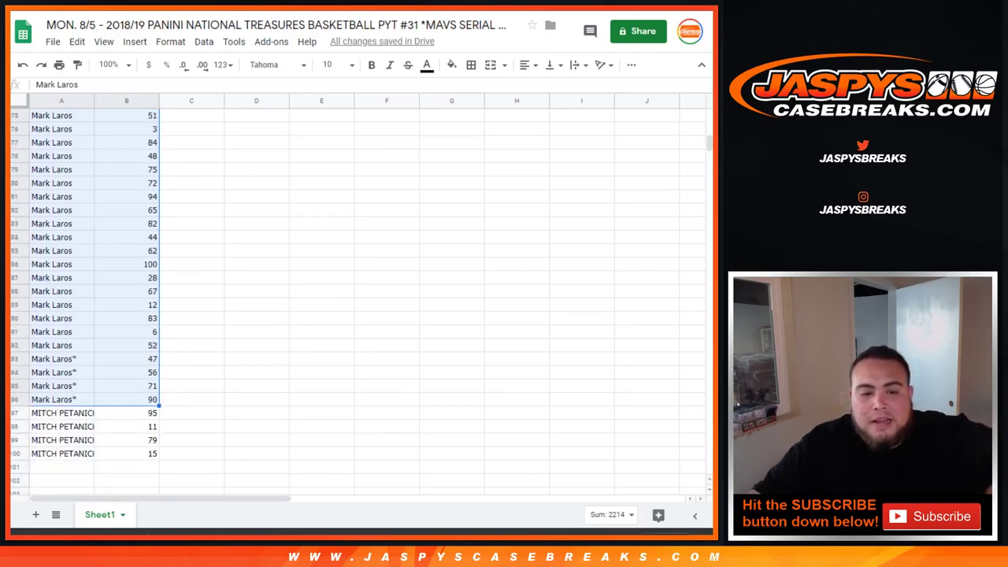
# Step: Highlight the last participant's entries in A97:B100 and fit column A's width to the full names
pyautogui.scroll(-1, 355, 300)
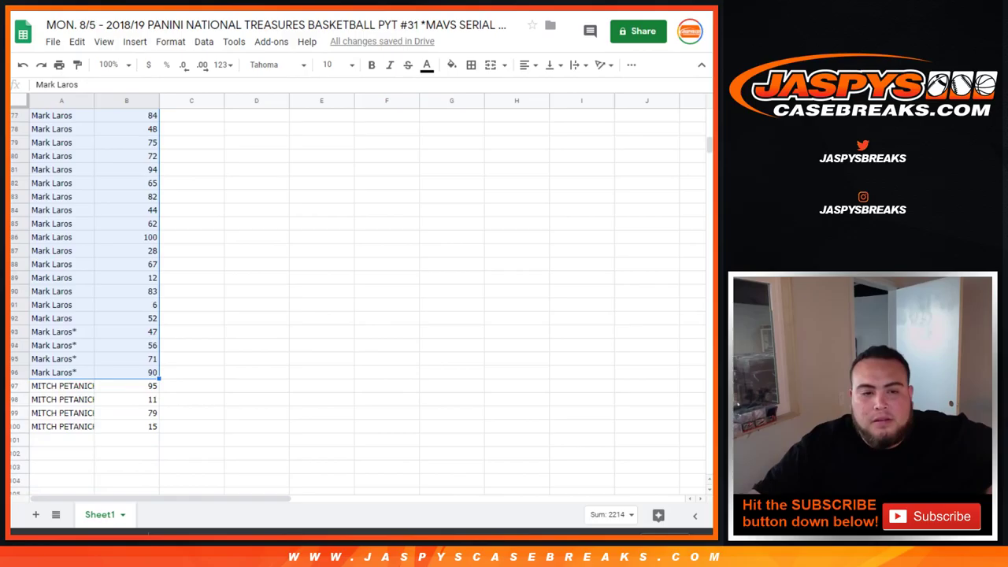
pyautogui.moveTo(62, 386); pyautogui.dragTo(126, 426)
pyautogui.doubleClick(94, 101)
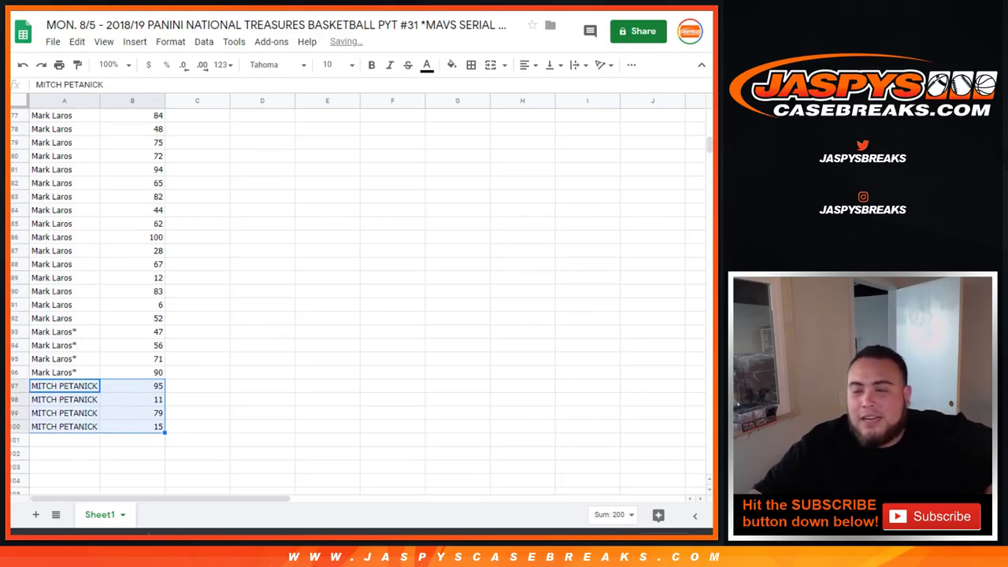
# Step: Share the spreadsheet through a link that lets anyone with it view, with the people permission set to view only
pyautogui.scroll(20, 354, 299)
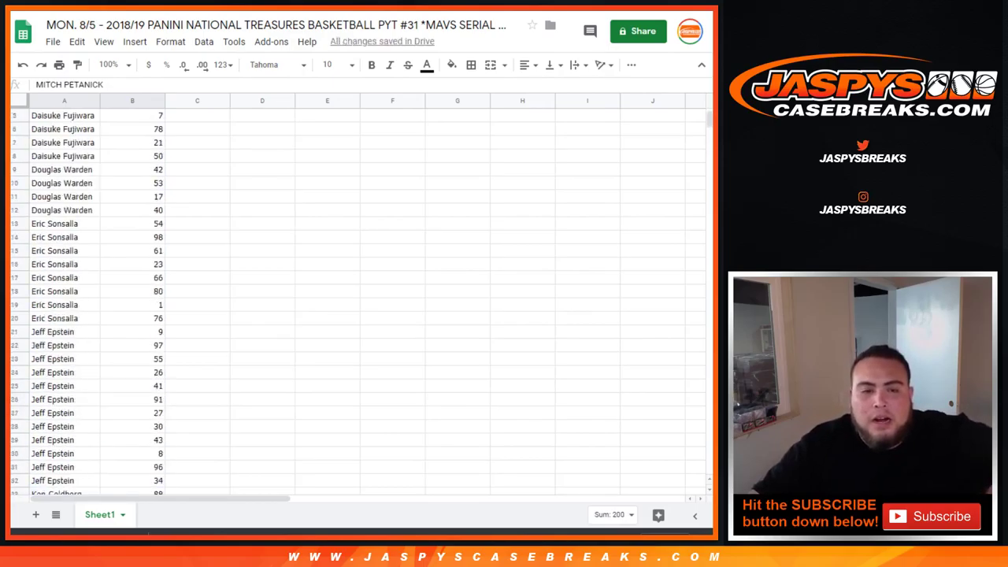
pyautogui.scroll(2, 354, 299)
pyautogui.click(638, 31)
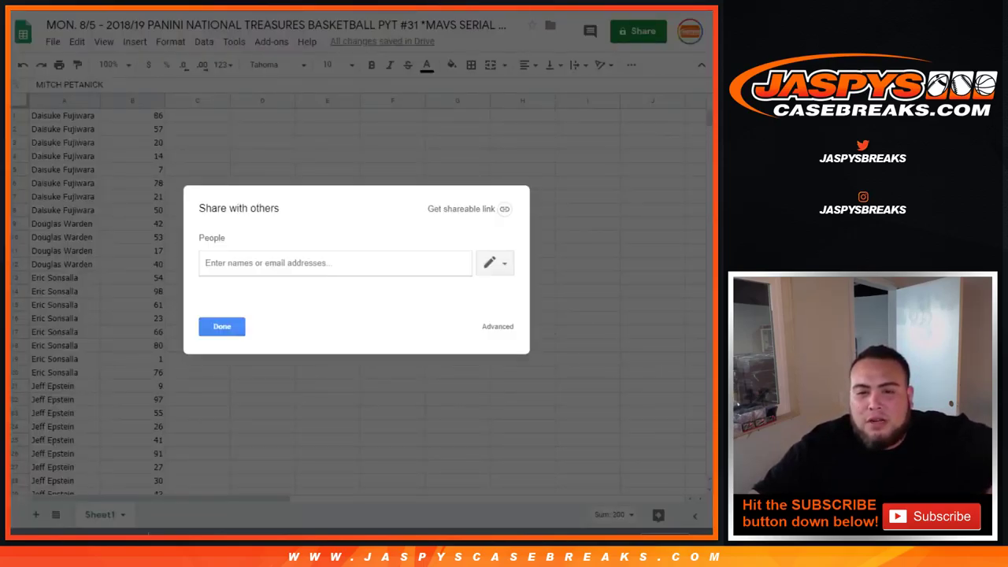
pyautogui.click(495, 263)
pyautogui.click(477, 321)
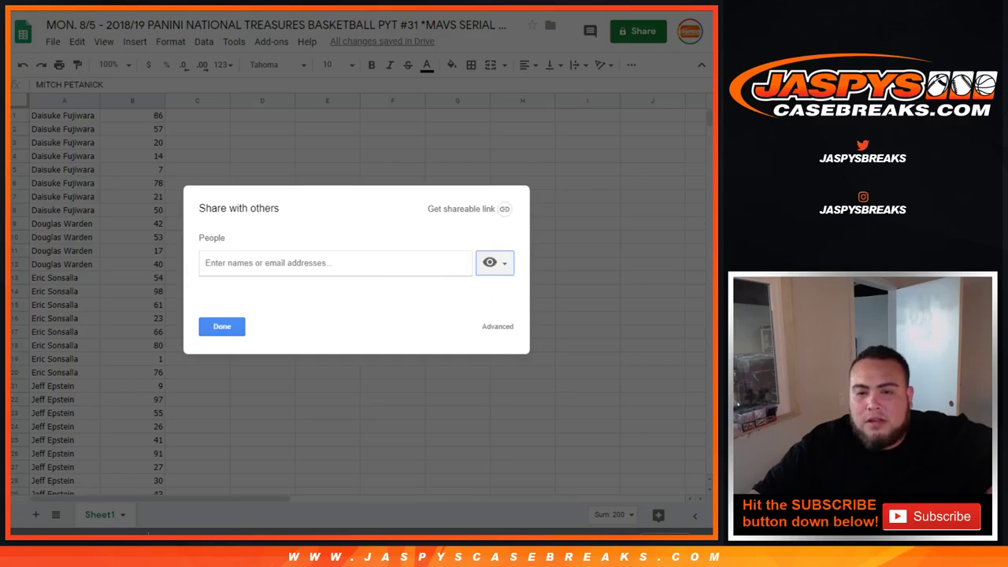
pyautogui.click(462, 209)
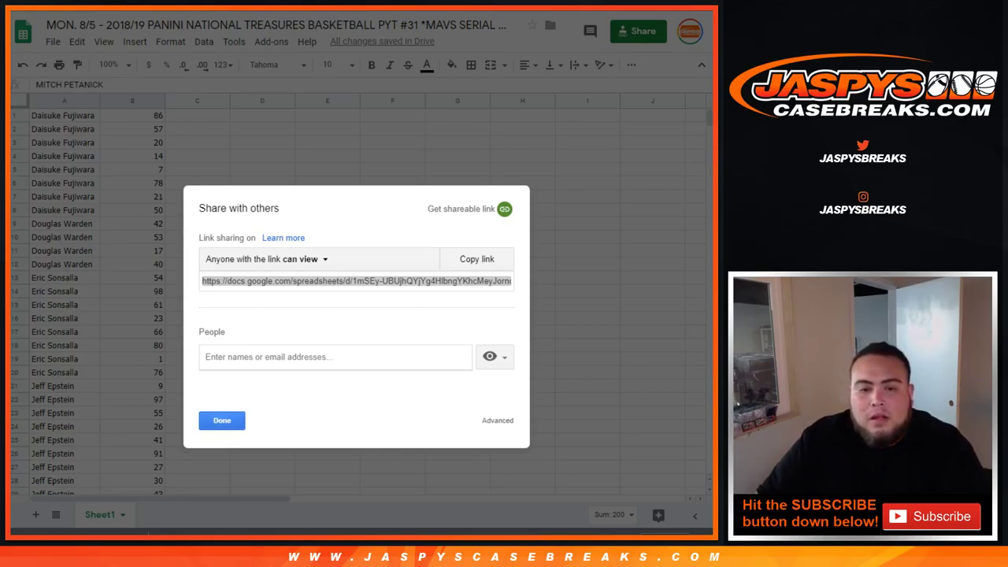
# Step: Close the sharing settings and sort the sheet by the serial numbers in column B in ascending order
pyautogui.hotkey('alt', 'Tab')
pyautogui.press('Escape')
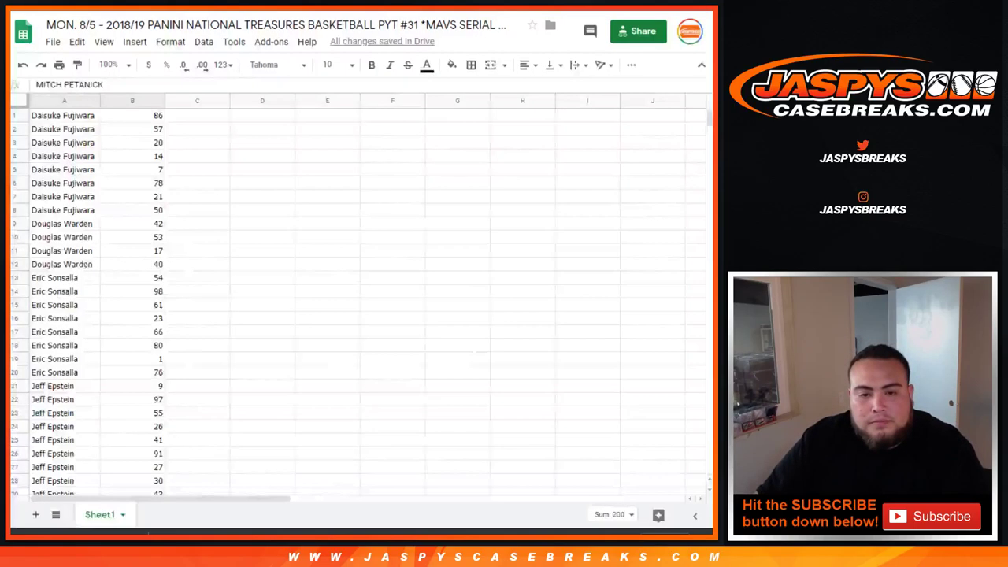
pyautogui.click(158, 101)
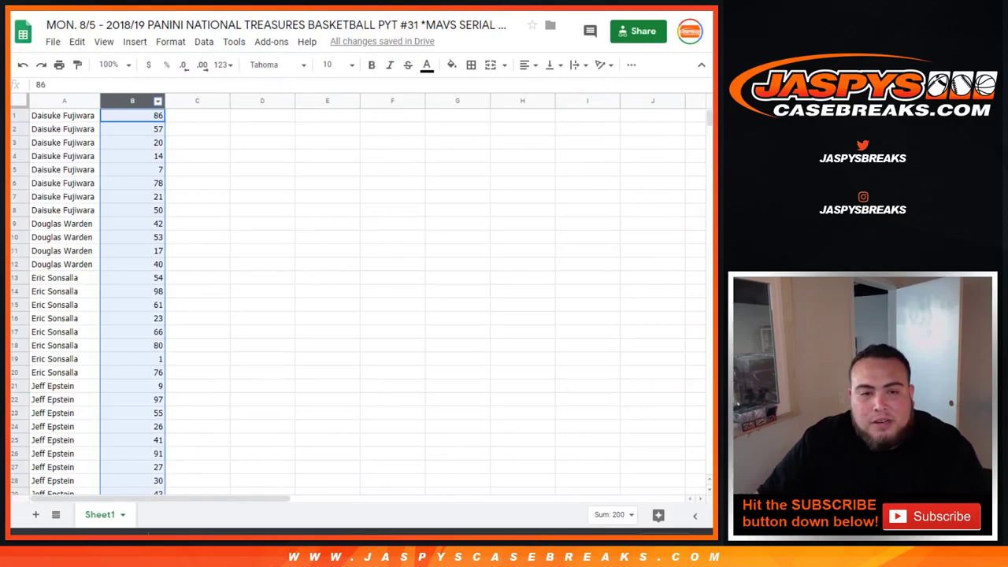
pyautogui.click(213, 344)
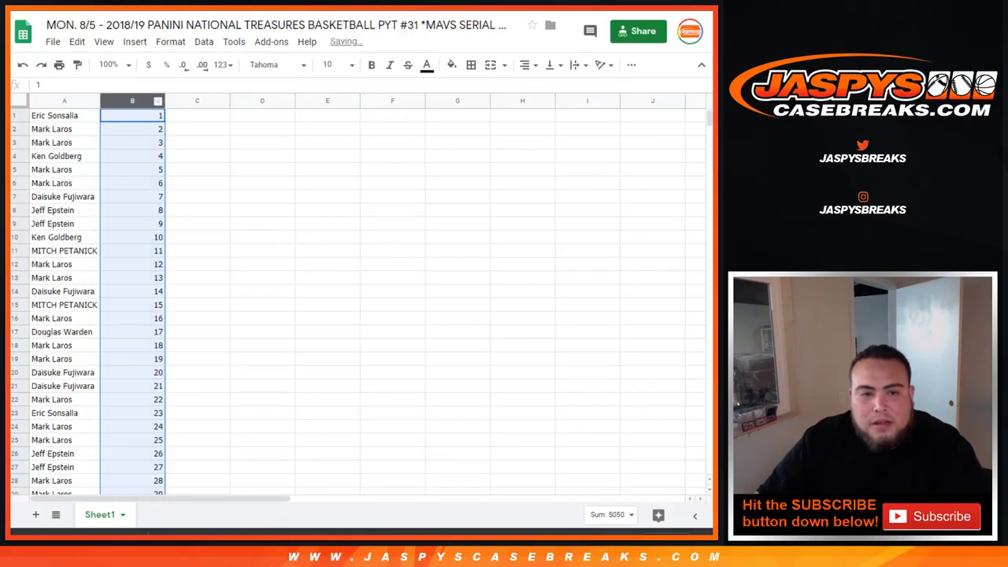
# Step: Make the names and serial numbers in A1:B100 bold and apply borders around all their cells
pyautogui.moveTo(64, 116); pyautogui.dragTo(133, 237)
pyautogui.scroll(-9, 132, 304)
pyautogui.scroll(-8, 132, 319)
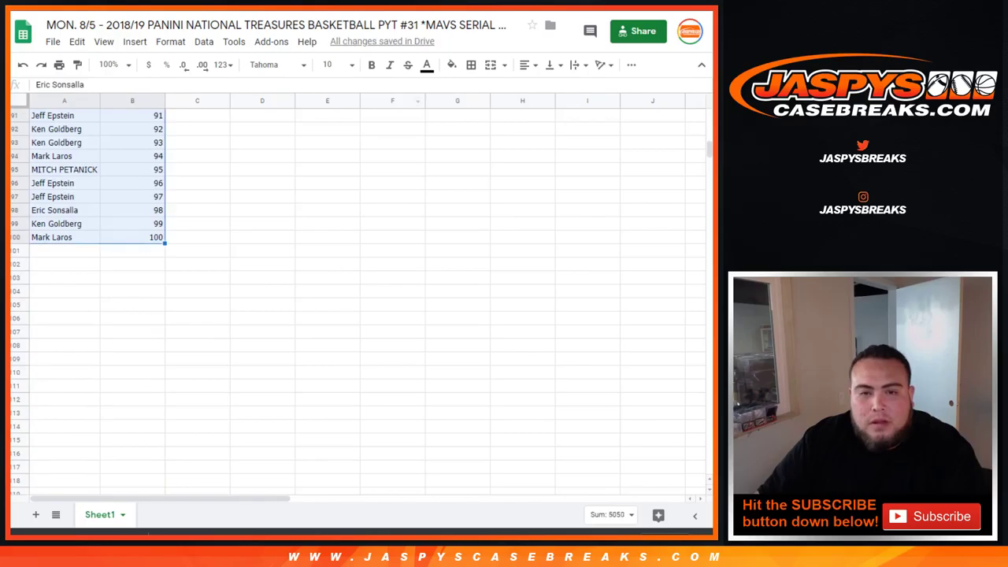
pyautogui.click(333, 65)
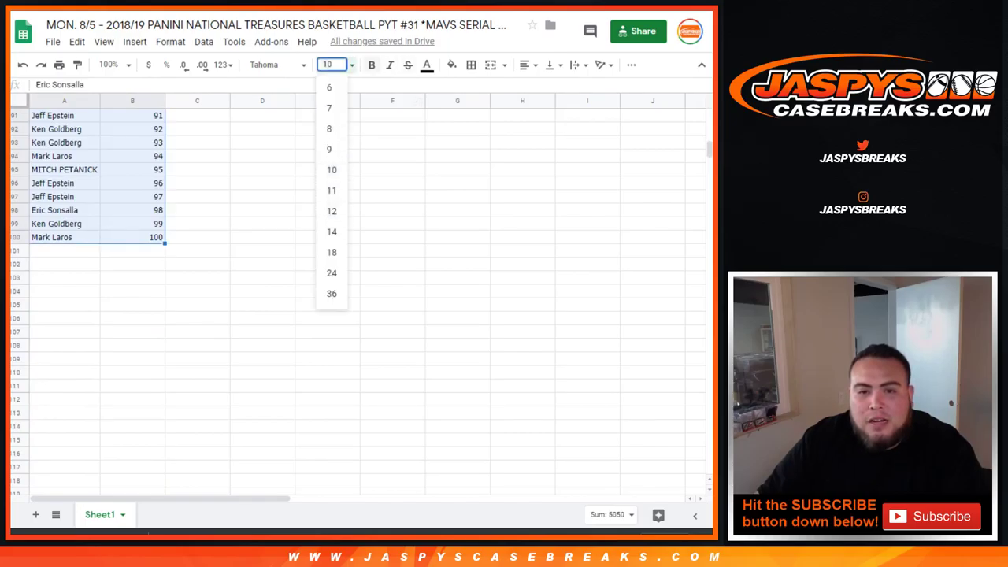
pyautogui.click(371, 65)
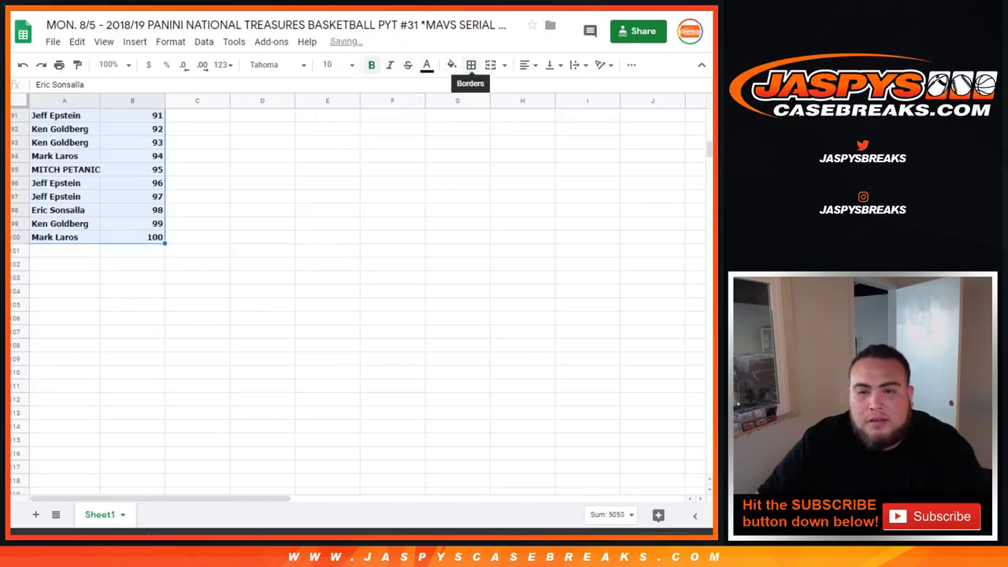
pyautogui.click(471, 65)
pyautogui.click(476, 88)
# Step: Center the contents of A1:B100 horizontally and fit column A's width to the bold names
pyautogui.click(525, 65)
pyautogui.click(543, 86)
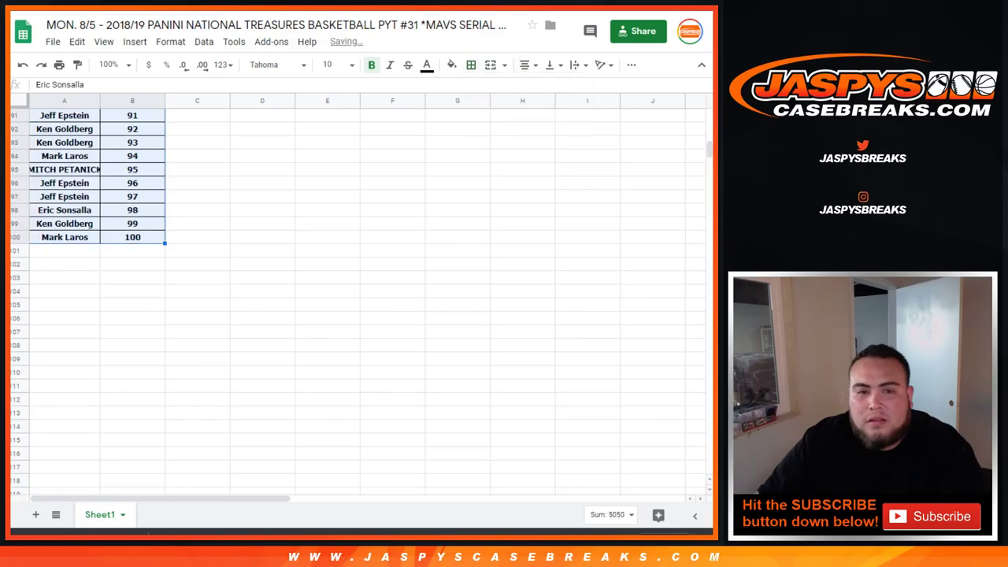
pyautogui.scroll(15, 94, 299)
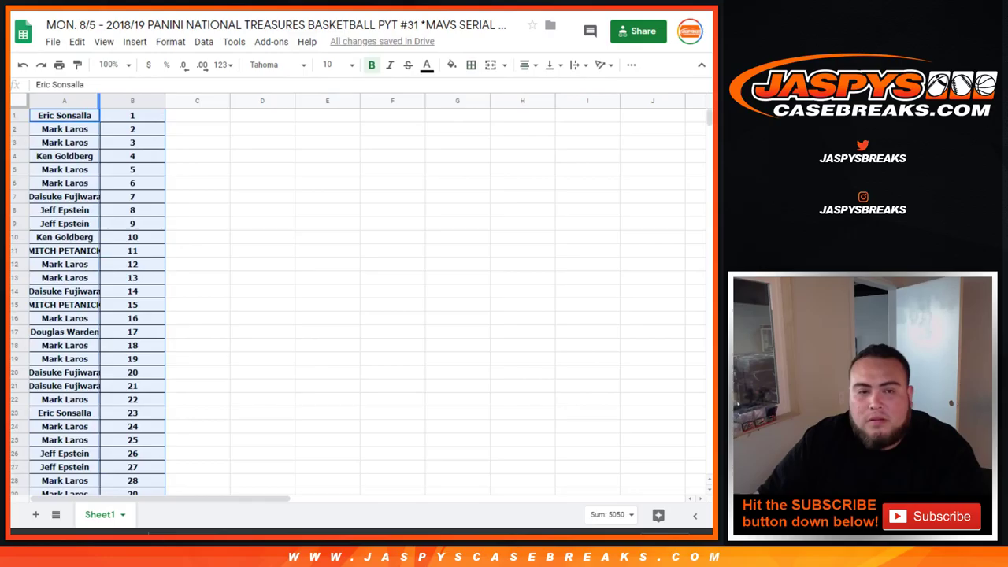
pyautogui.doubleClick(99, 100)
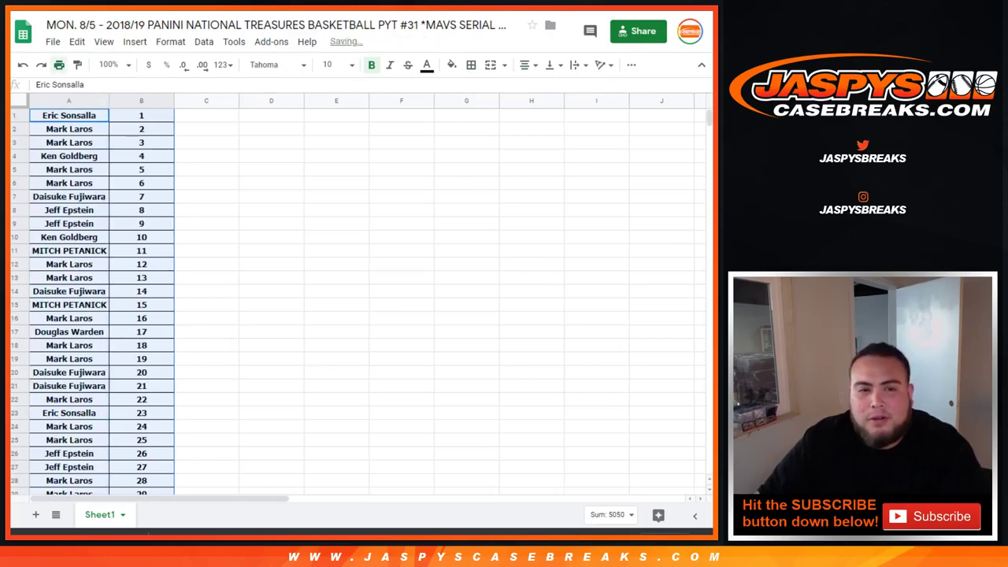
# Step: Set up printing of the current sheet with the workbook title in the header, check the preview pages, and proceed to the print dialog
pyautogui.hotkey('ctrl', 'p')
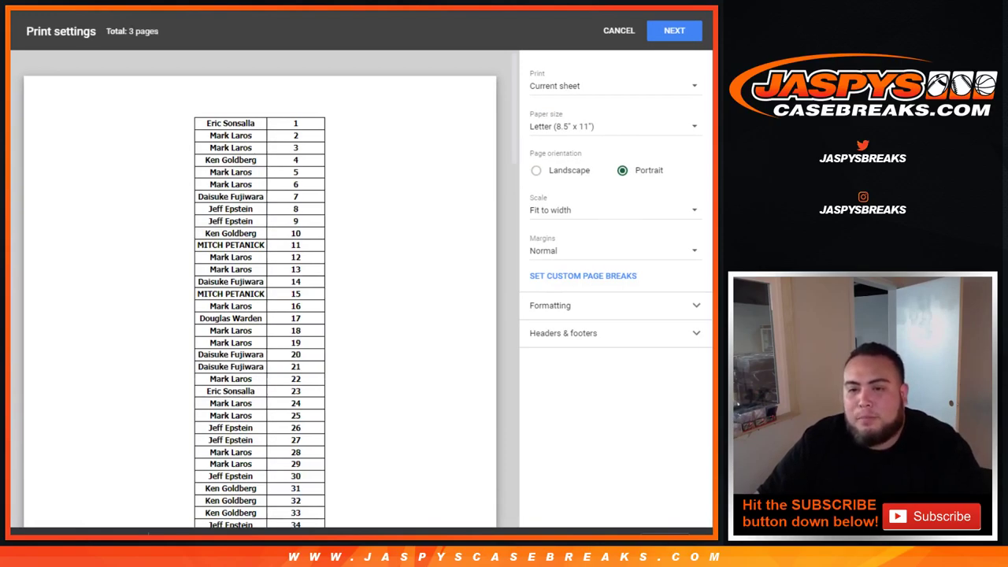
pyautogui.click(563, 334)
pyautogui.click(536, 383)
pyautogui.scroll(-15, 260, 300)
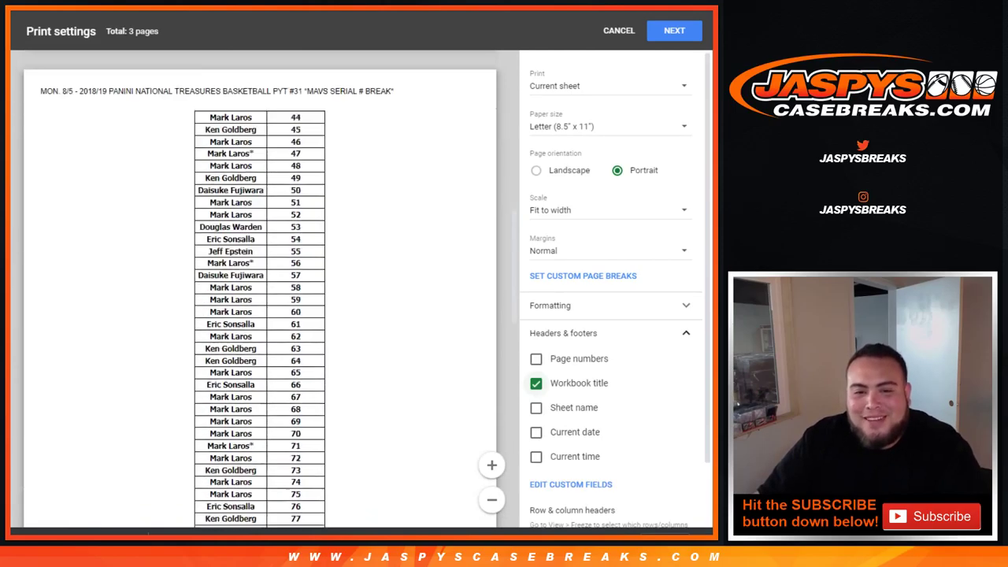
pyautogui.scroll(15, 260, 300)
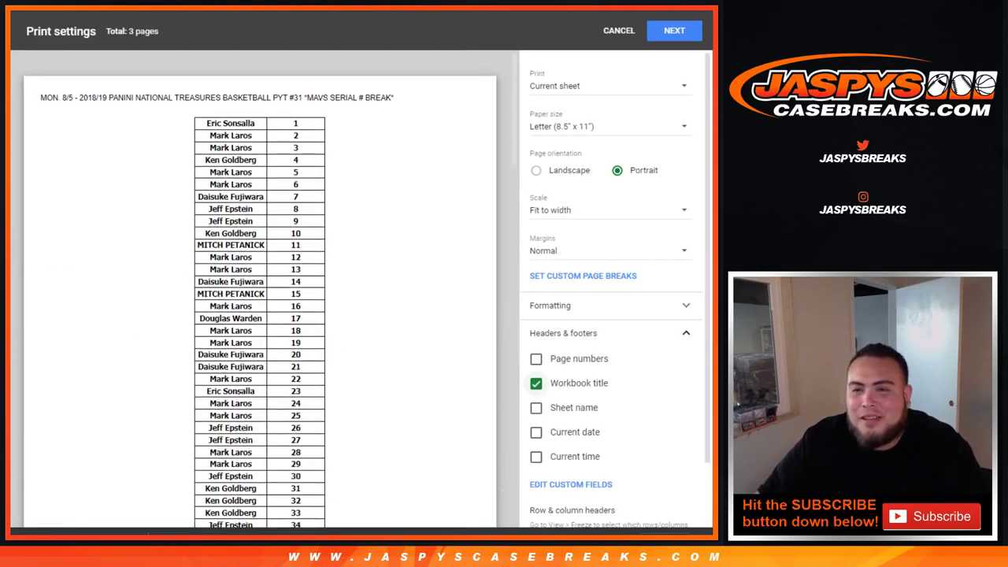
pyautogui.click(674, 30)
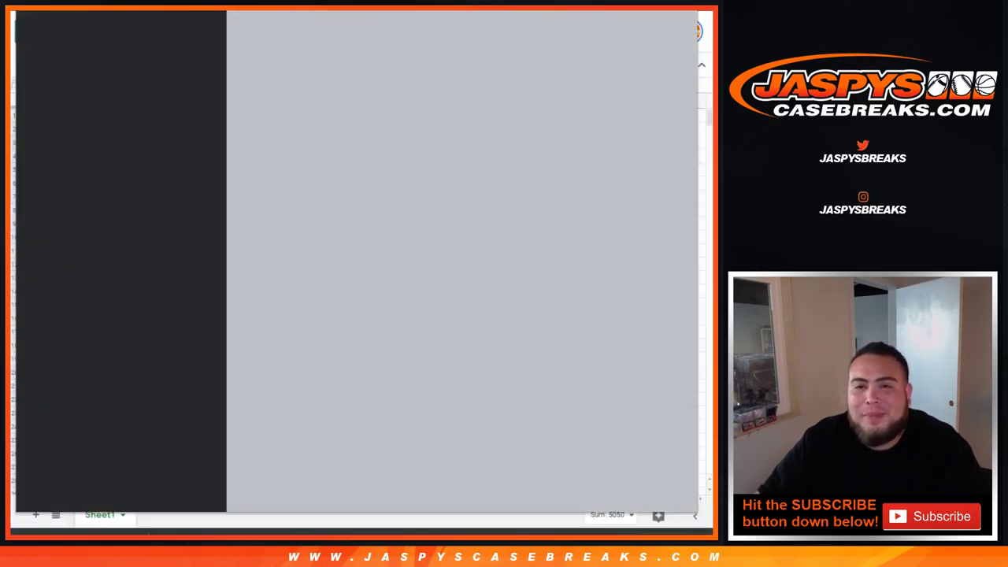